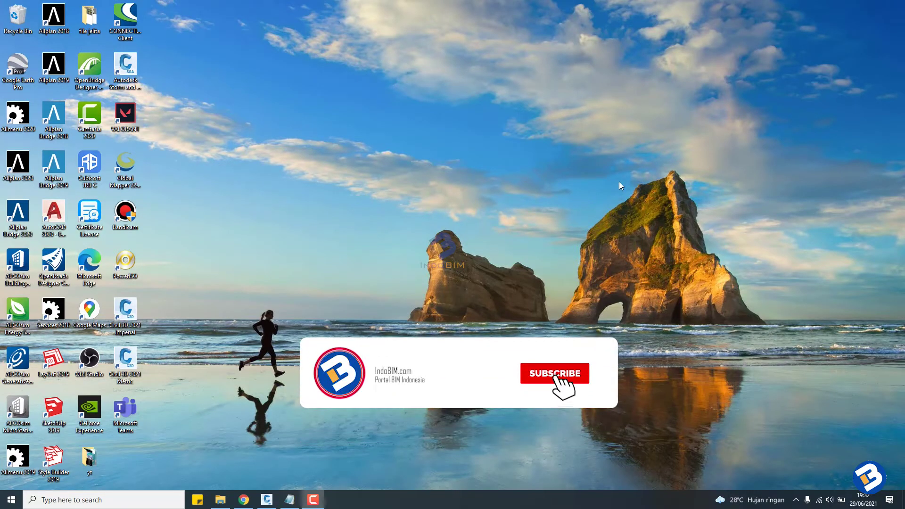
Refresh the Windows desktop from its right-click menu.
right_click(439, 188)
left_click(413, 167)
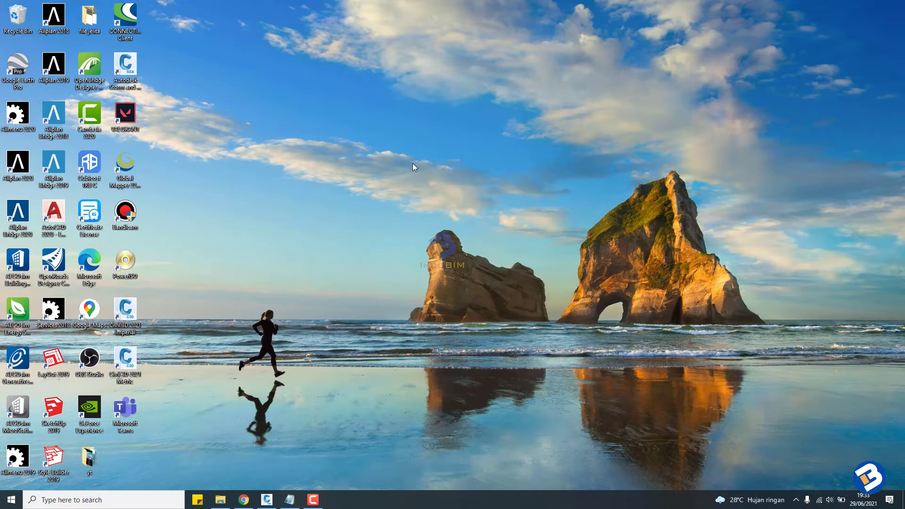
right_click(413, 167)
left_click(426, 192)
right_click(419, 160)
left_click(431, 188)
Restore the Exercise drawing, zoom around its survey points, and select Prospector's Surfaces collection.
left_click(271, 497)
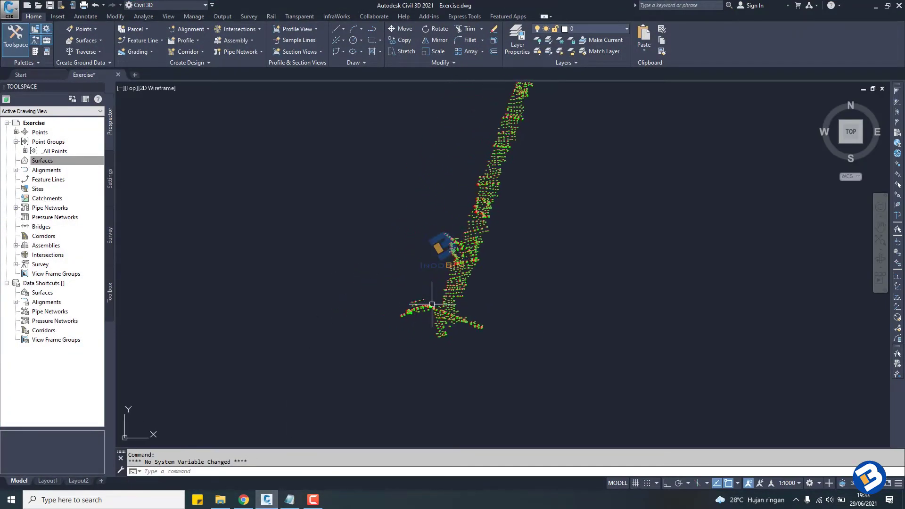
scroll(434, 323, "up", 2)
scroll(441, 333, "up", 2)
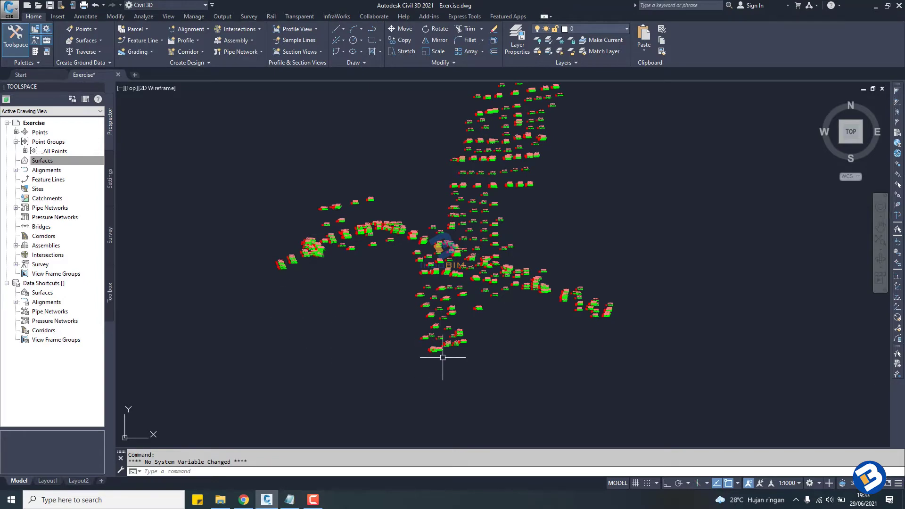
scroll(434, 351, "up", 5)
scroll(349, 286, "down", 3)
scroll(377, 292, "down", 2)
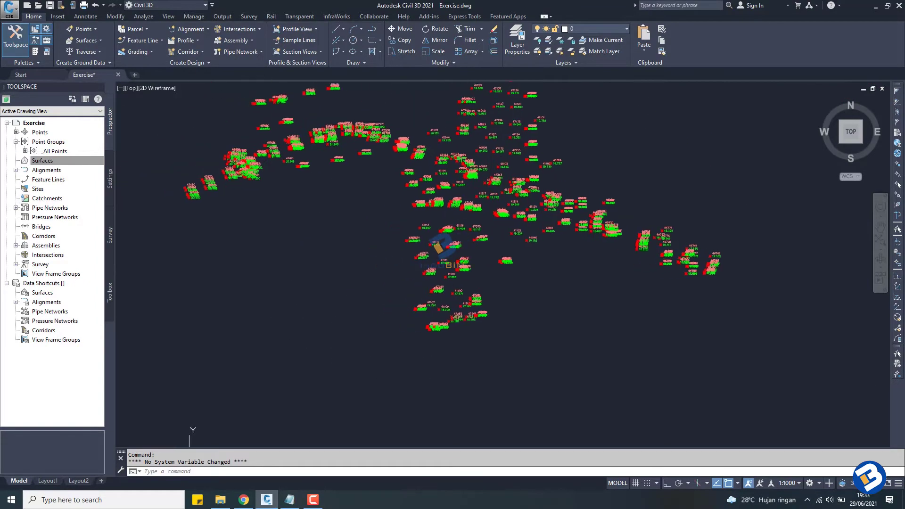
scroll(418, 308, "down", 2)
scroll(419, 323, "down", 2)
scroll(416, 323, "down", 1)
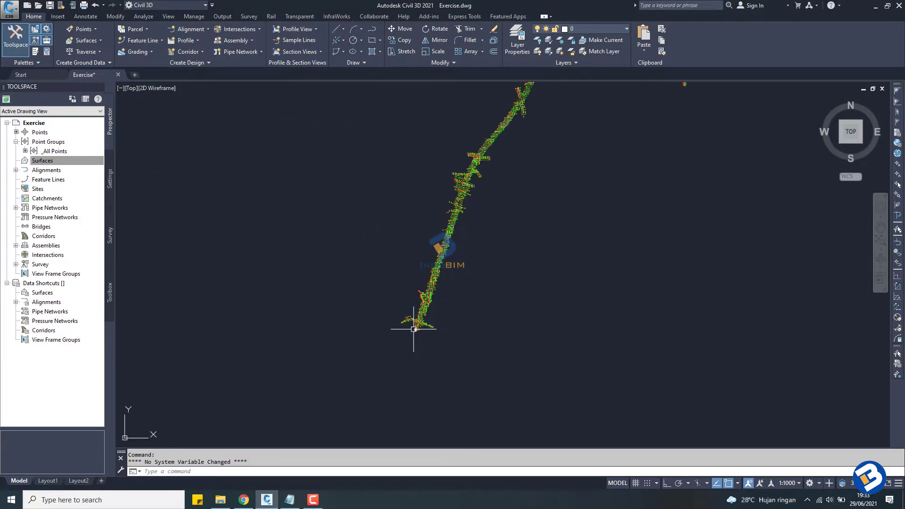
scroll(415, 320, "down", 1)
scroll(428, 311, "down", 1)
scroll(424, 316, "down", 2)
scroll(417, 325, "down", 1)
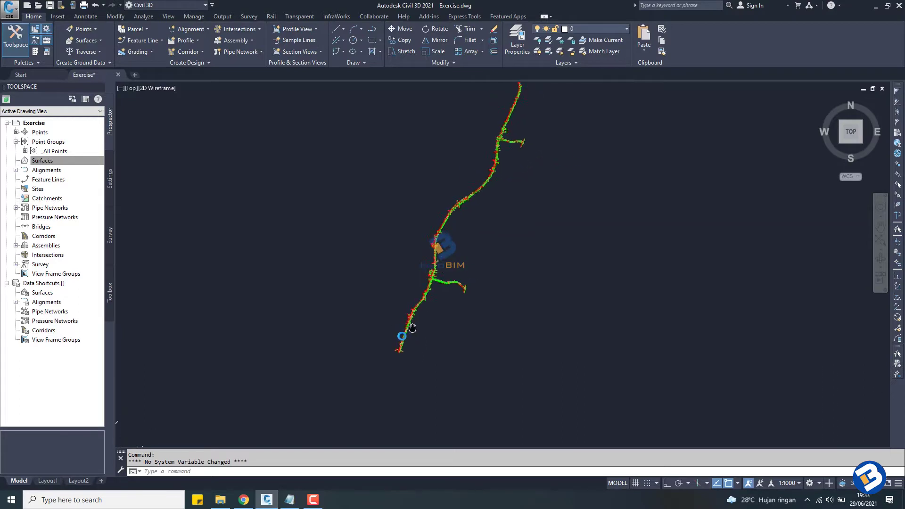
scroll(406, 326, "down", 1)
scroll(437, 315, "down", 1)
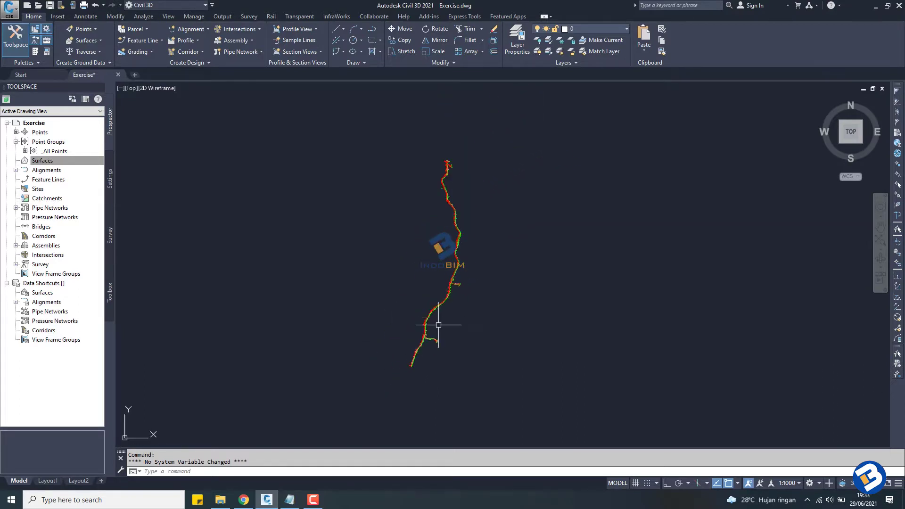
scroll(415, 340, "up", 1)
scroll(396, 363, "up", 1)
scroll(391, 358, "up", 1)
scroll(398, 349, "up", 1)
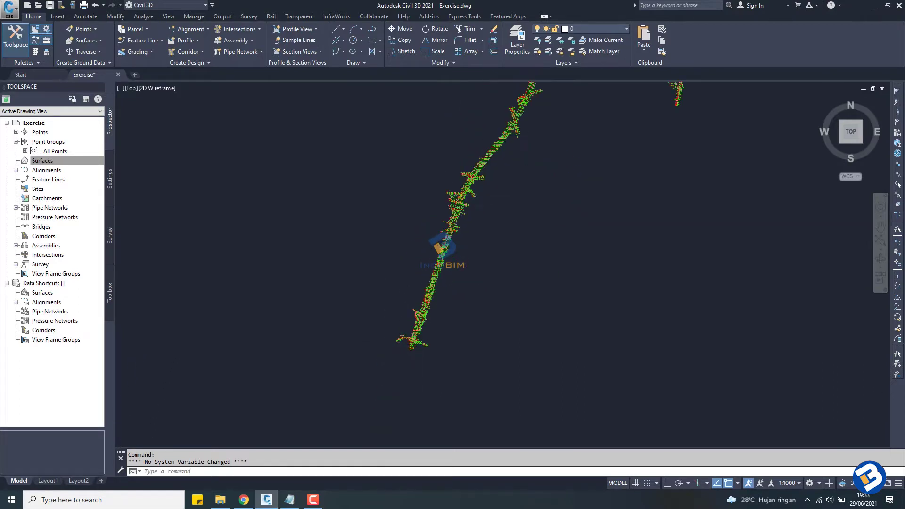
scroll(404, 343, "up", 2)
scroll(488, 336, "up", 3)
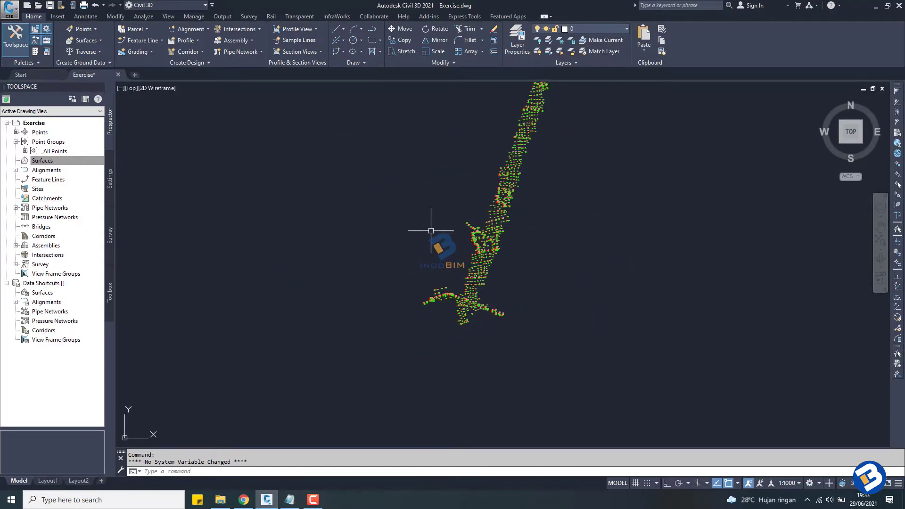
scroll(448, 325, "up", 5)
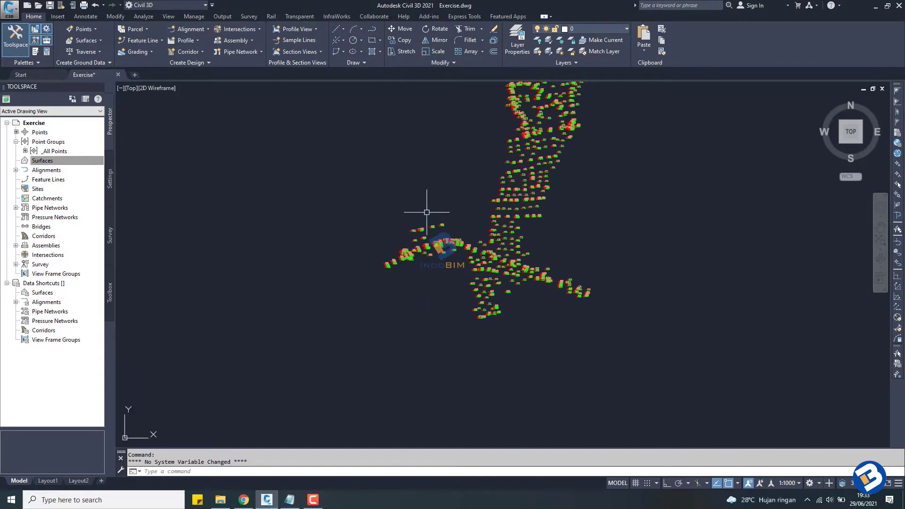
scroll(536, 251, "up", 1)
scroll(448, 254, "up", 3)
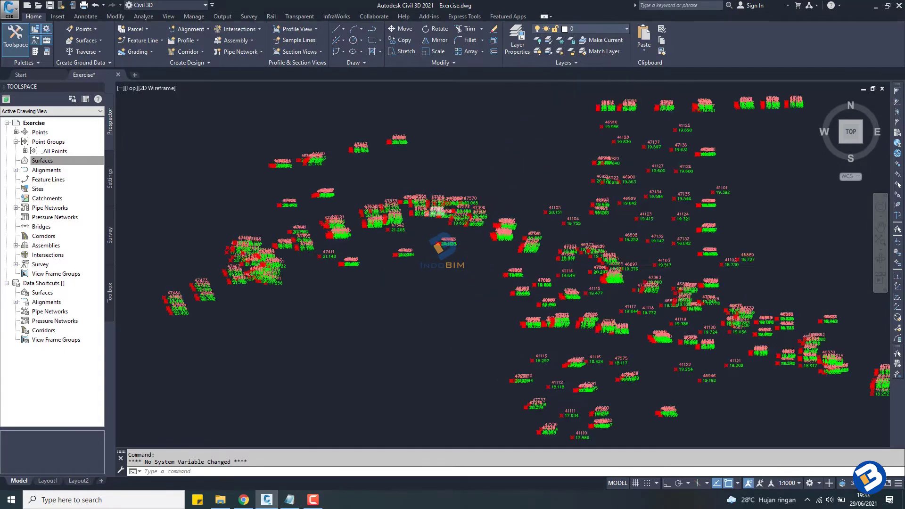
scroll(449, 257, "down", 3)
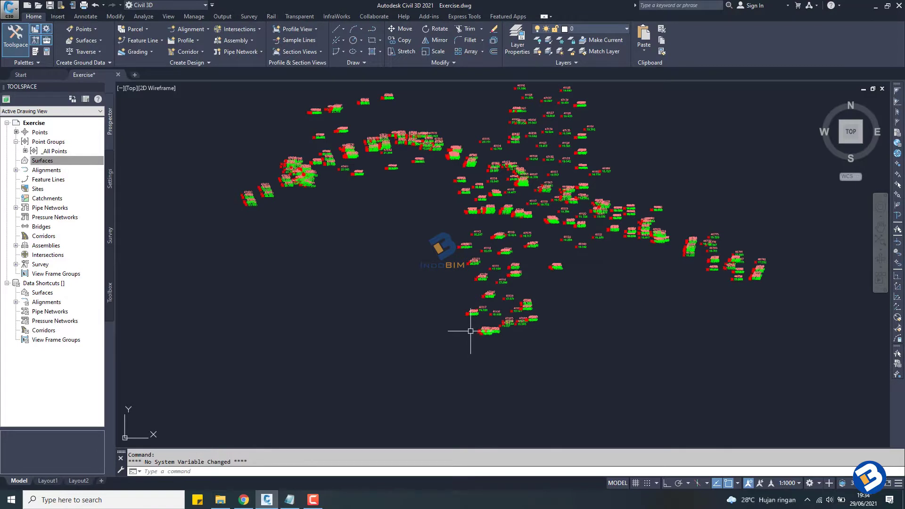
left_click(96, 157)
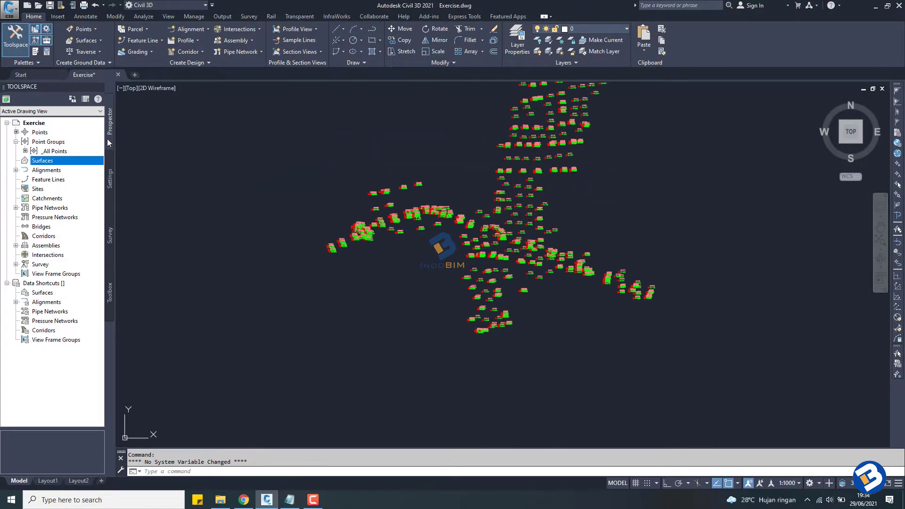
left_click(28, 85)
Start a new TIN surface from the Surfaces right-click menu.
right_click(52, 164)
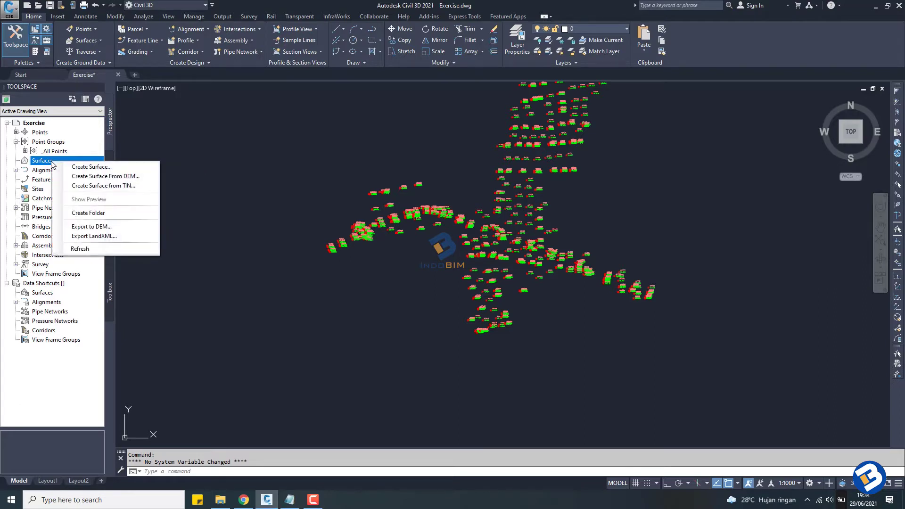
left_click(97, 168)
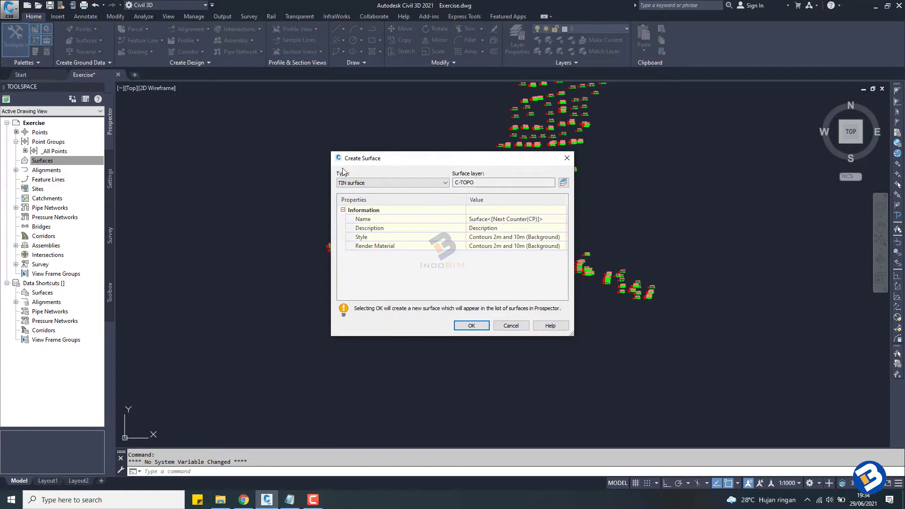
left_click(343, 211)
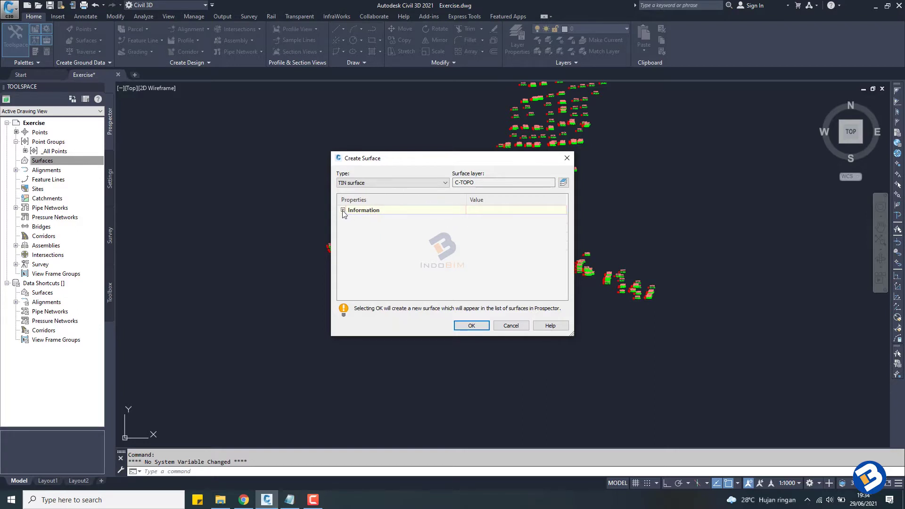
left_click(343, 211)
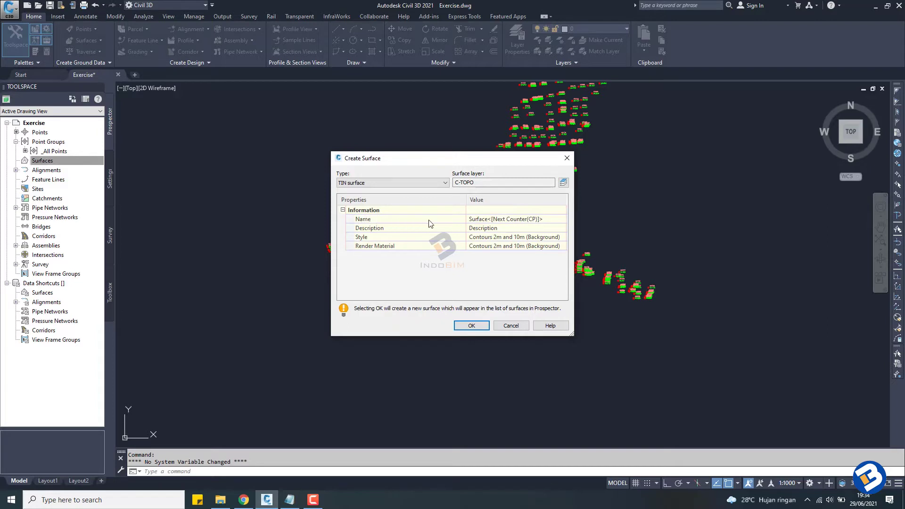
Name the surface 'Surface Exercise' and bring up its style chooser.
left_click(544, 219)
left_click_drag(543, 218, 465, 213)
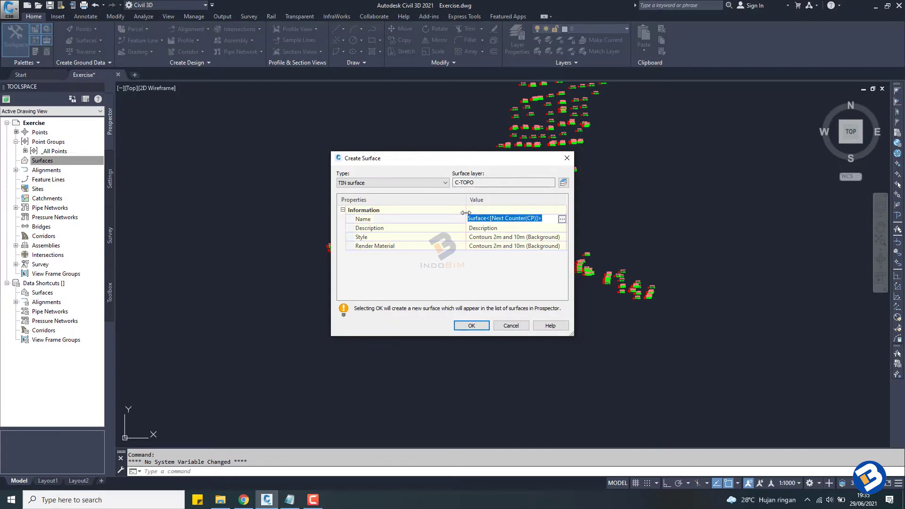
key("BackSpace")
type("Surface Exercise")
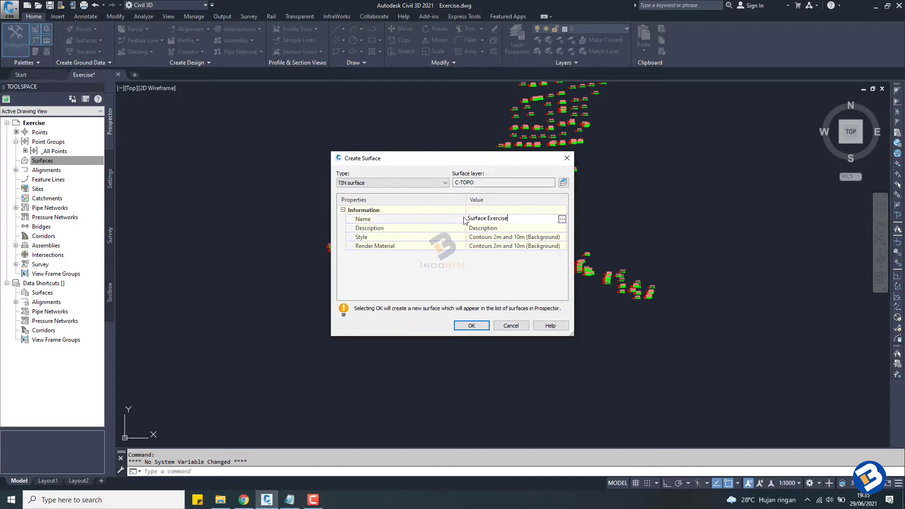
left_click(504, 229)
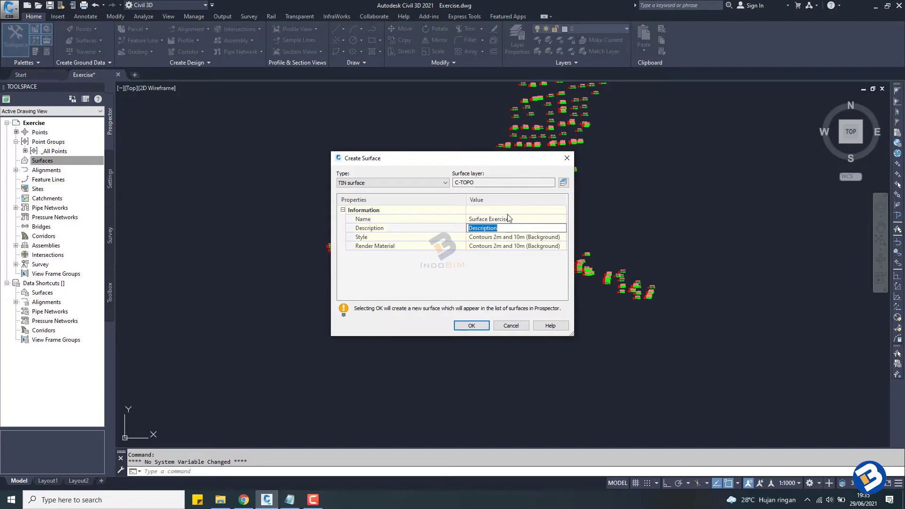
left_click(437, 268)
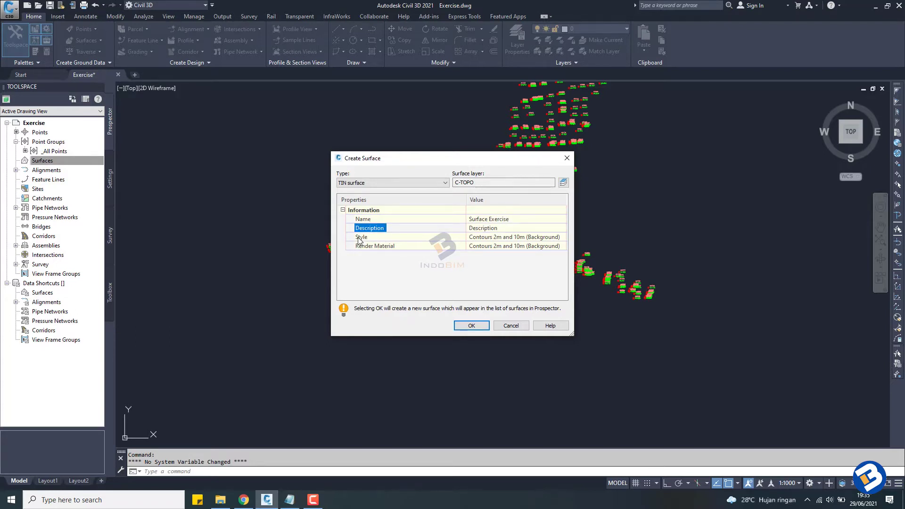
left_click(531, 238)
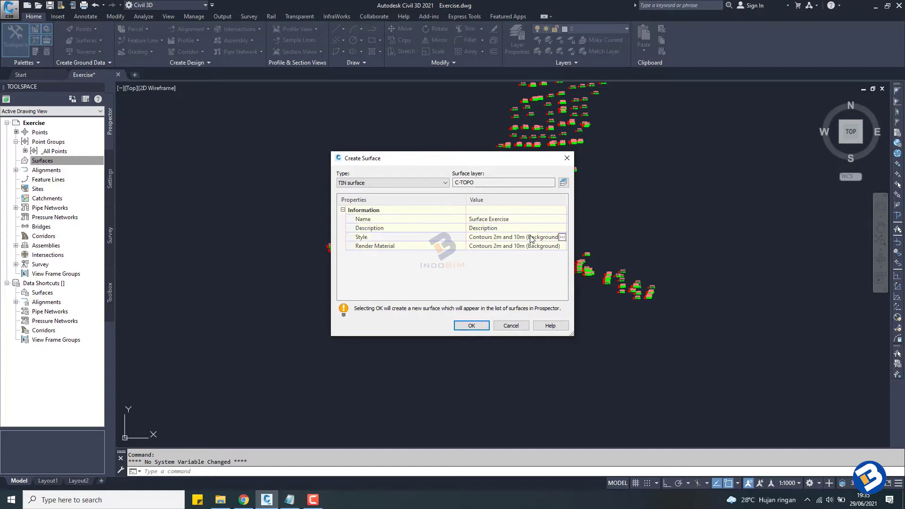
left_click(561, 238)
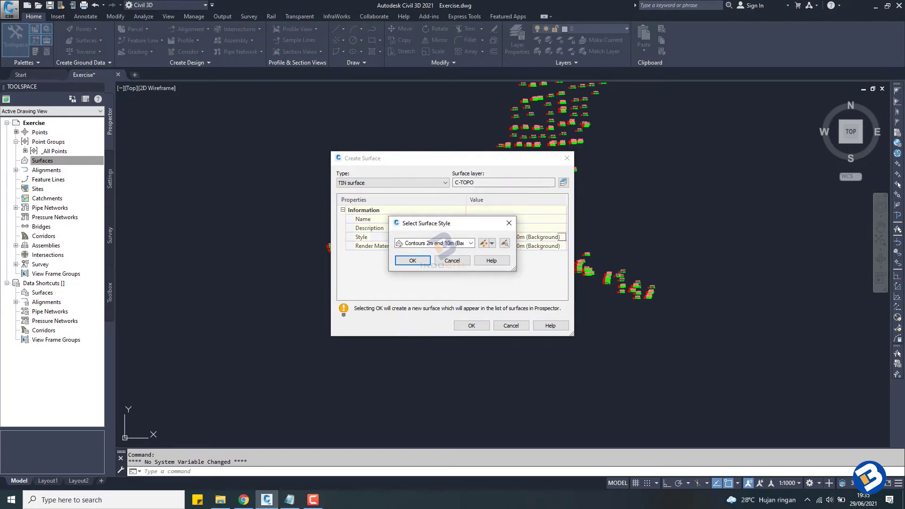
Keep Contours 2m and 10m (Background) selected and copy it as a new editable style.
left_click(471, 243)
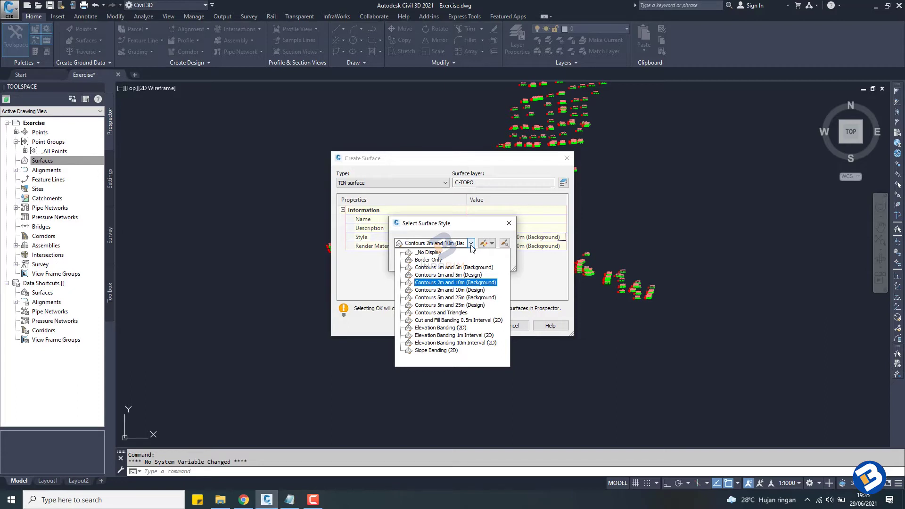
left_click(456, 283)
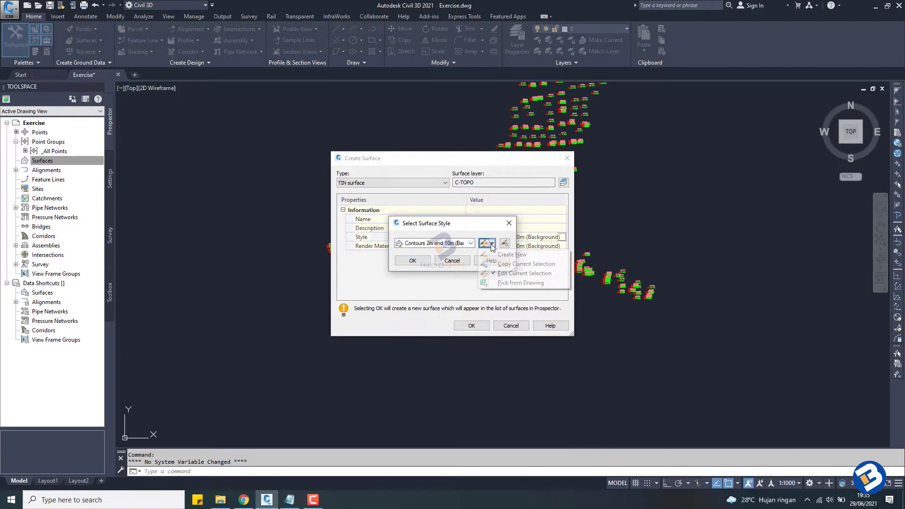
left_click(492, 244)
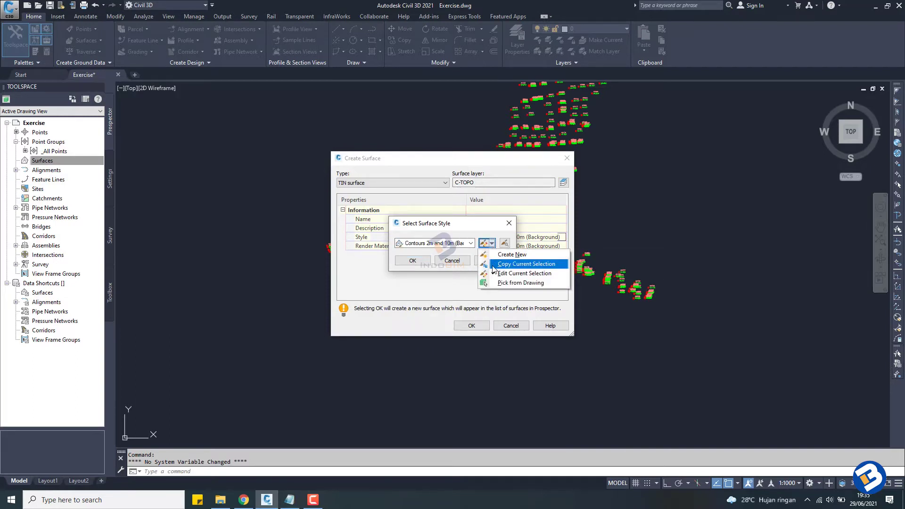
left_click(523, 265)
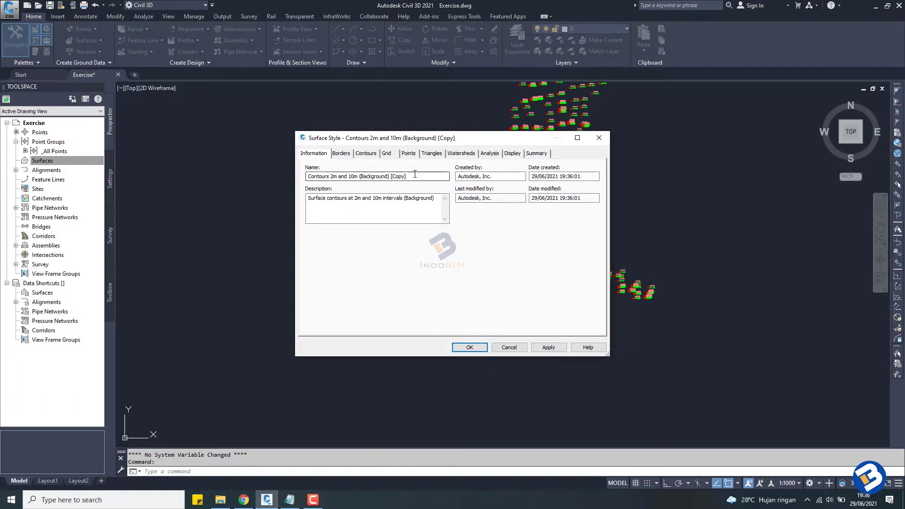
Rename the copied style 'Surface Exercise' and trim its description to 'Surface contours'.
left_click_drag(415, 174, 302, 178)
type("S")
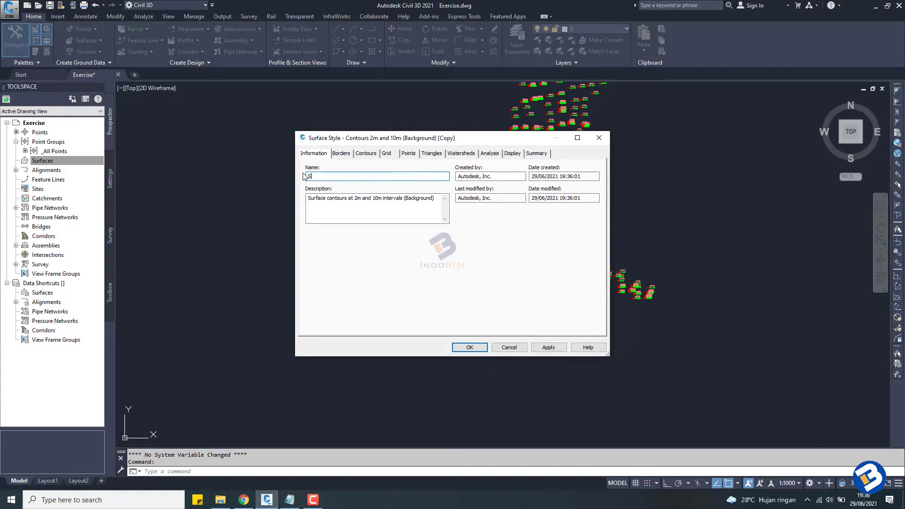
type("urfa")
type("ce Exercise")
double_click(398, 199)
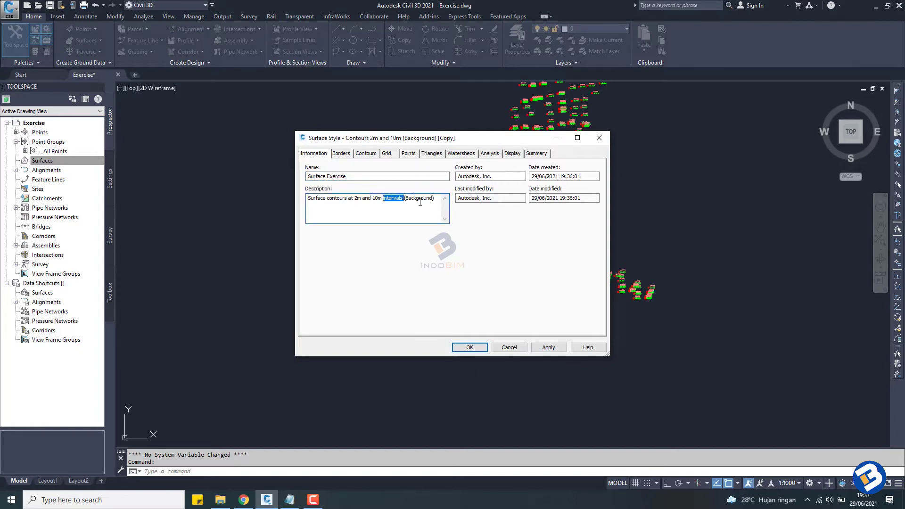
mouse_move(435, 199)
left_mouse_down()
mouse_move(328, 202)
mouse_move(347, 202)
left_mouse_up()
key("Delete")
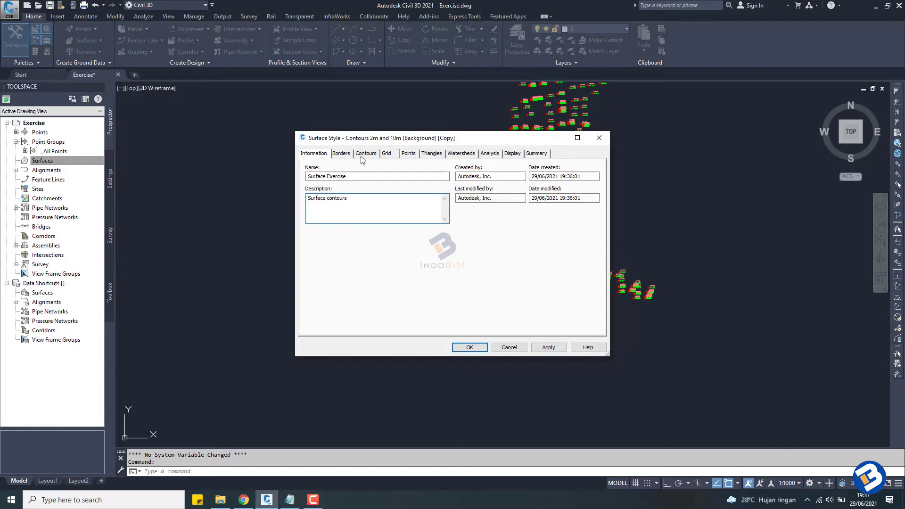
Inspect the Borders tab's 3D Geometry settings, then move on to the Contours settings.
left_click(340, 153)
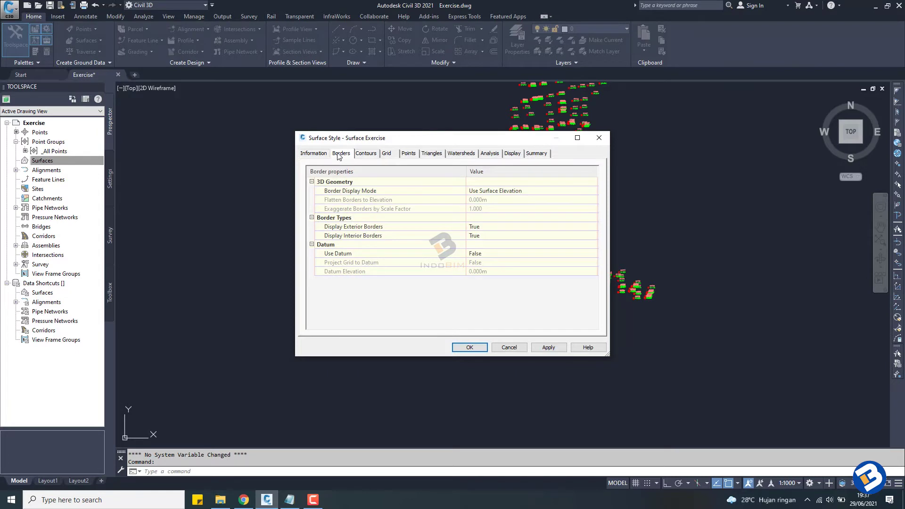
left_click(312, 182)
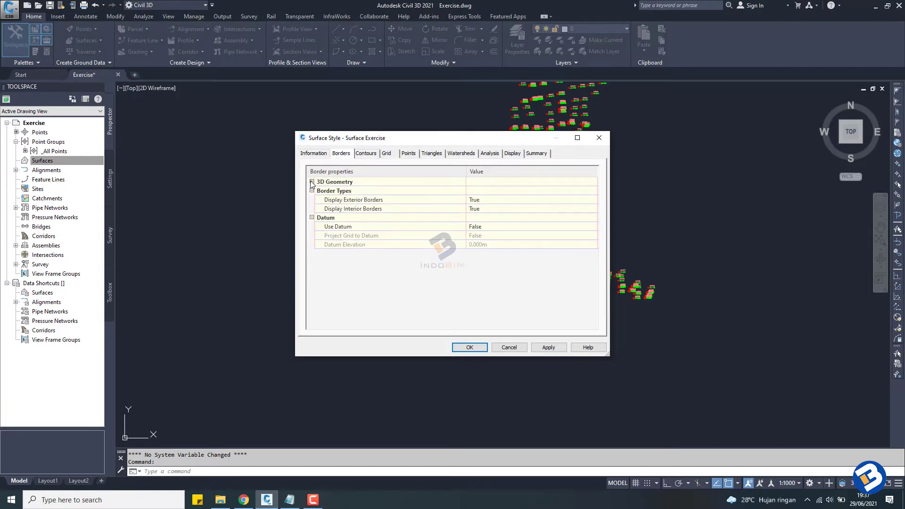
left_click(311, 182)
left_click(312, 182)
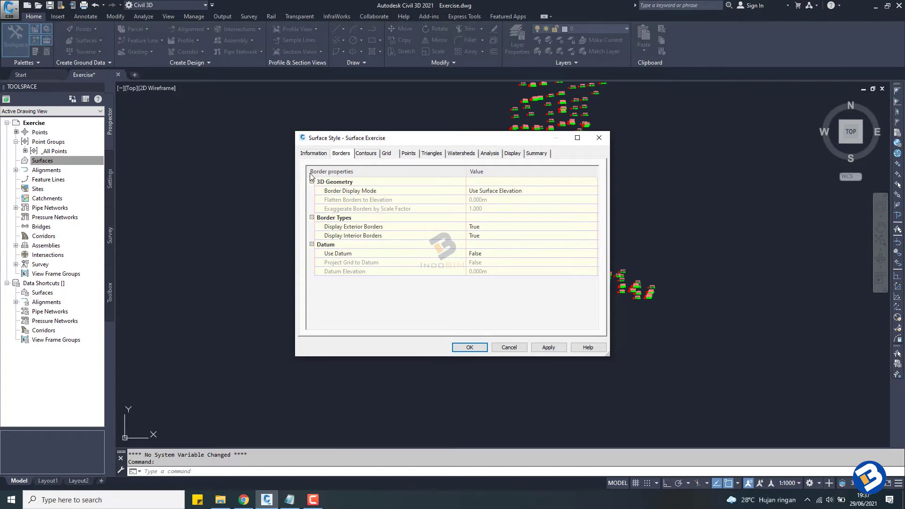
left_click(367, 155)
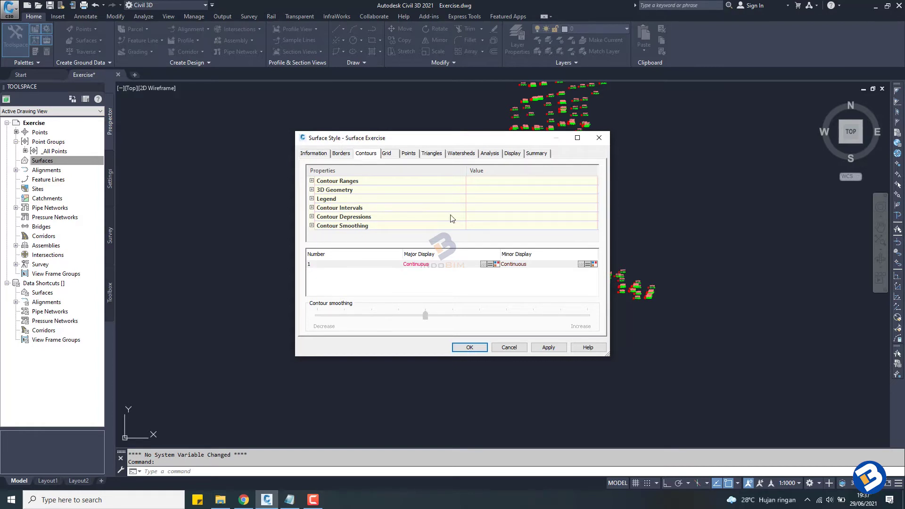
Set Contour Intervals to 5 m minor and 10 m major.
left_click(311, 208)
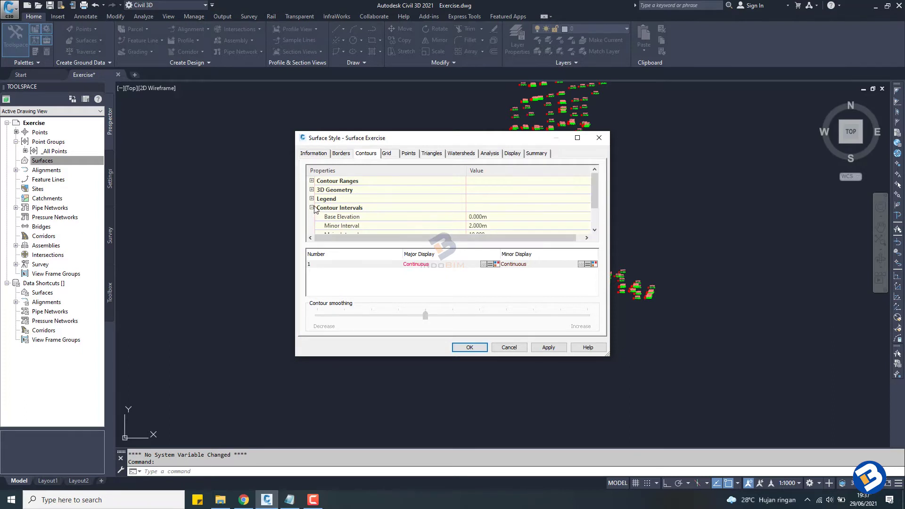
left_click_drag(438, 131, 438, 104)
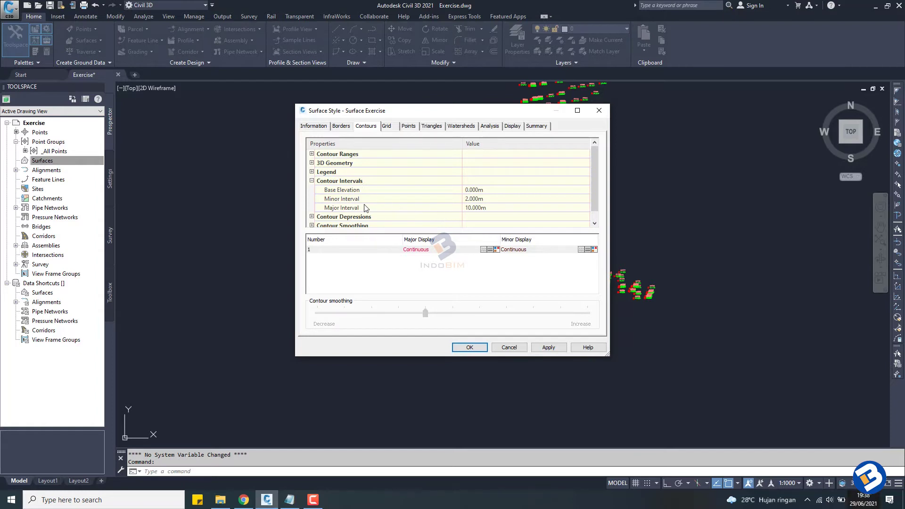
left_click(469, 198)
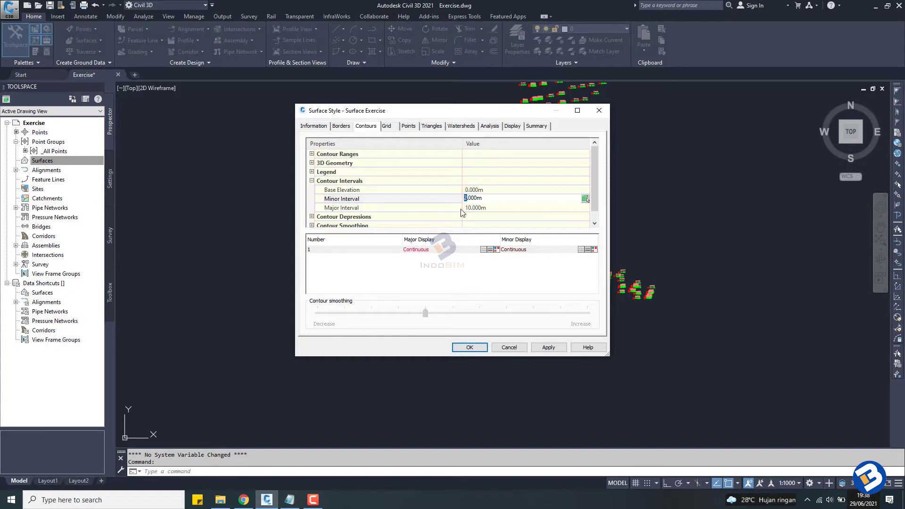
type("5")
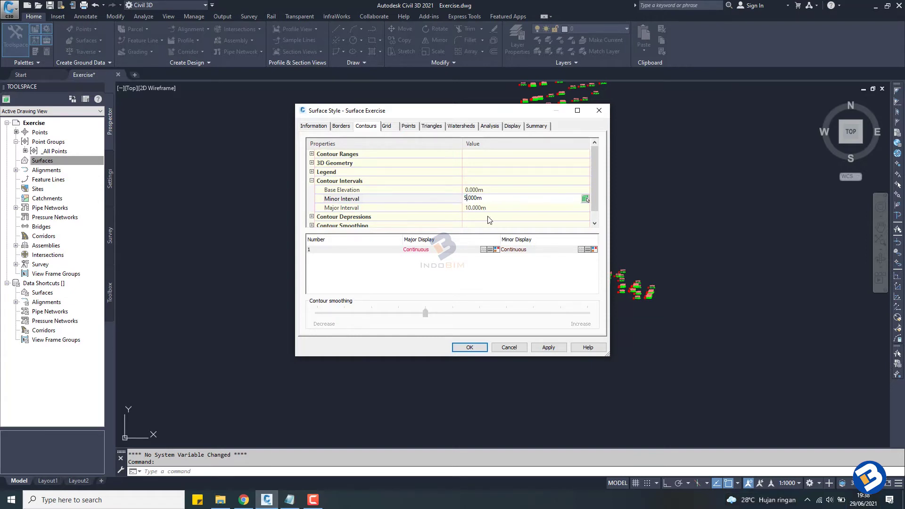
left_click(488, 209)
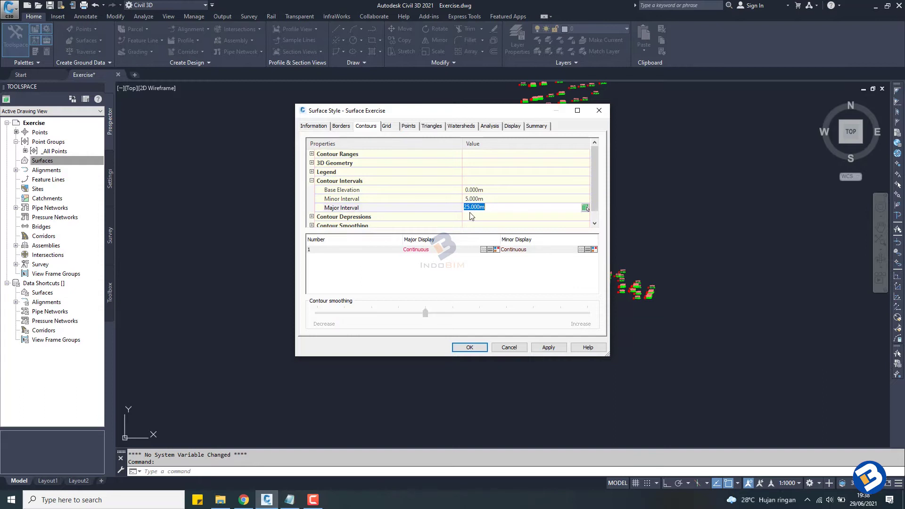
left_click(472, 210)
left_click_drag(469, 211, 464, 211)
type("10")
left_click(492, 201)
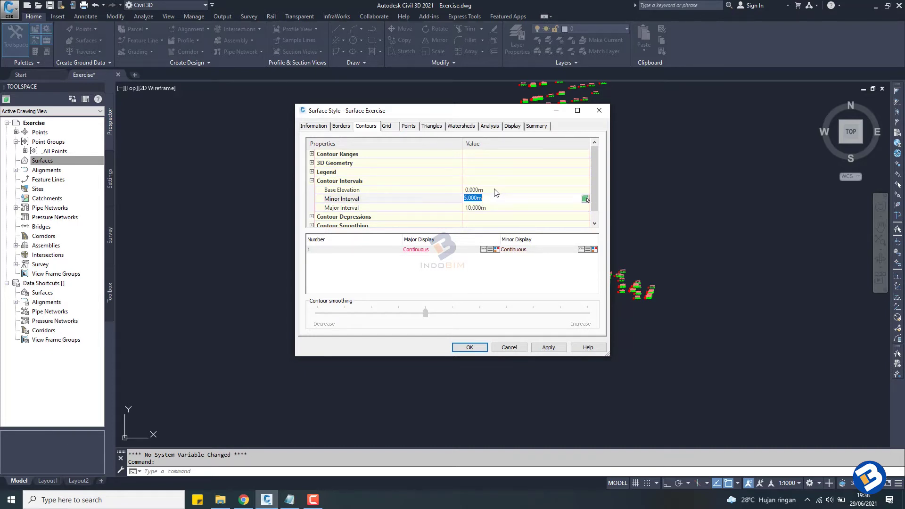
scroll(497, 192, "down", 1)
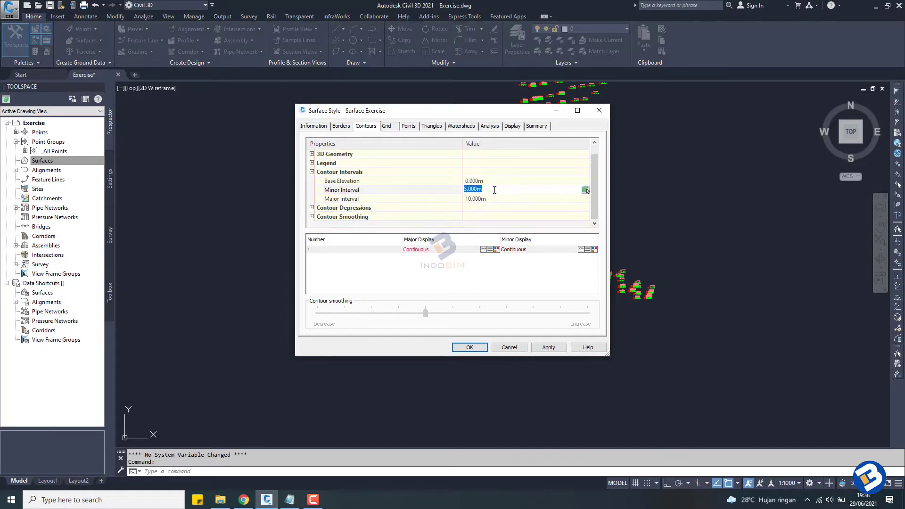
Set Smooth Contours to True with Add vertices and raise the smoothing slider one tick.
left_click(311, 216)
scroll(318, 218, "down", 2)
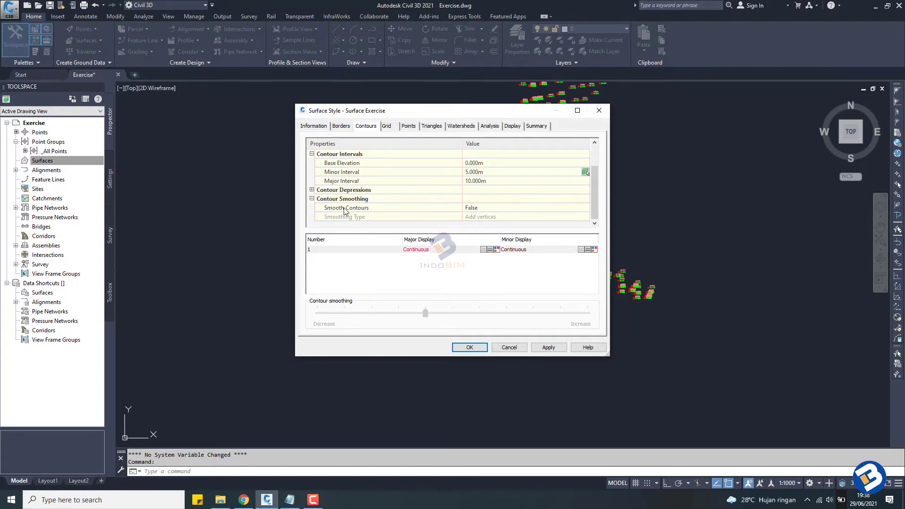
left_click(485, 208)
left_click(485, 208)
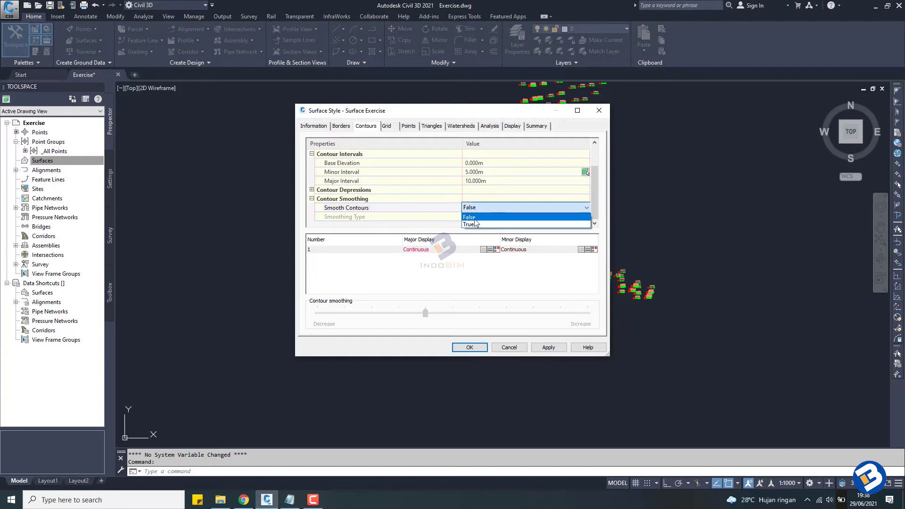
left_click(473, 225)
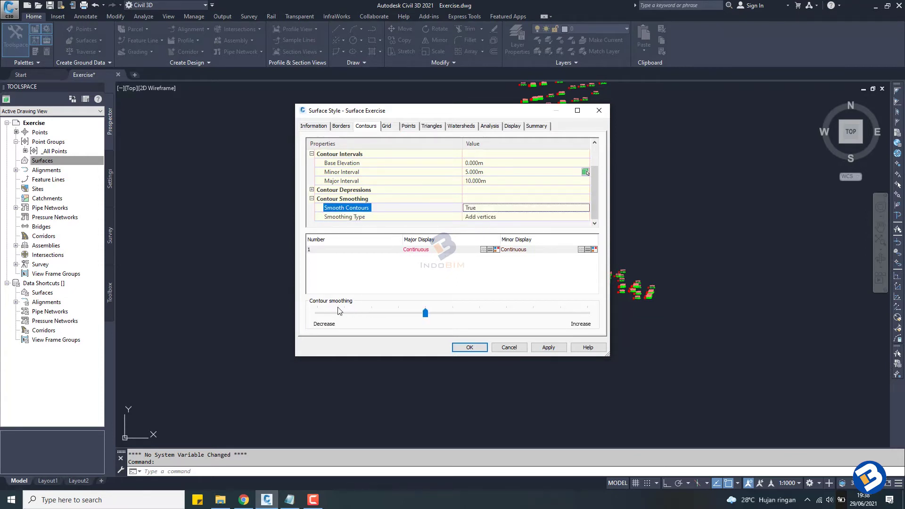
left_click(428, 317)
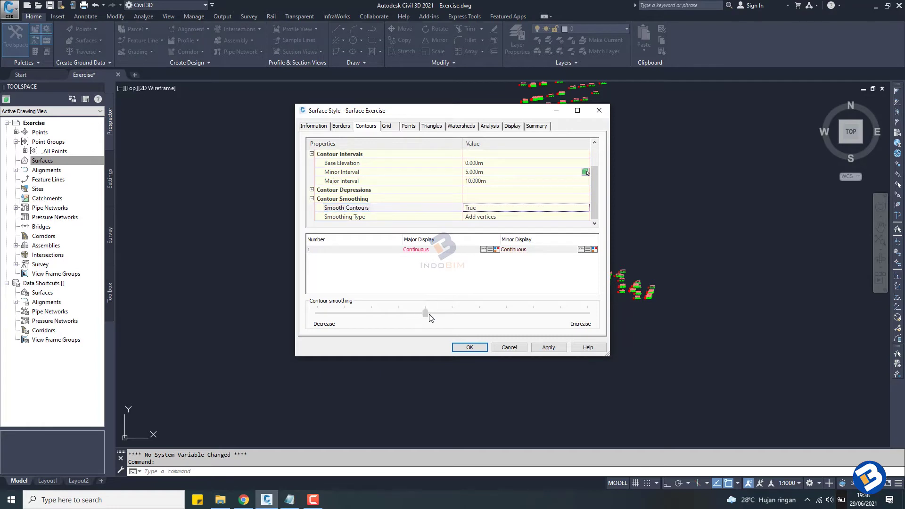
left_click_drag(430, 317, 444, 316)
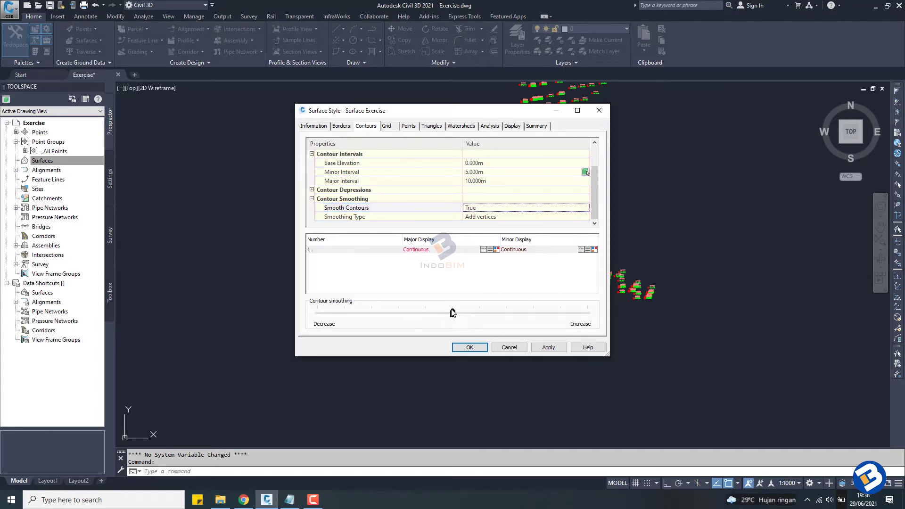
scroll(405, 209, "up", 1)
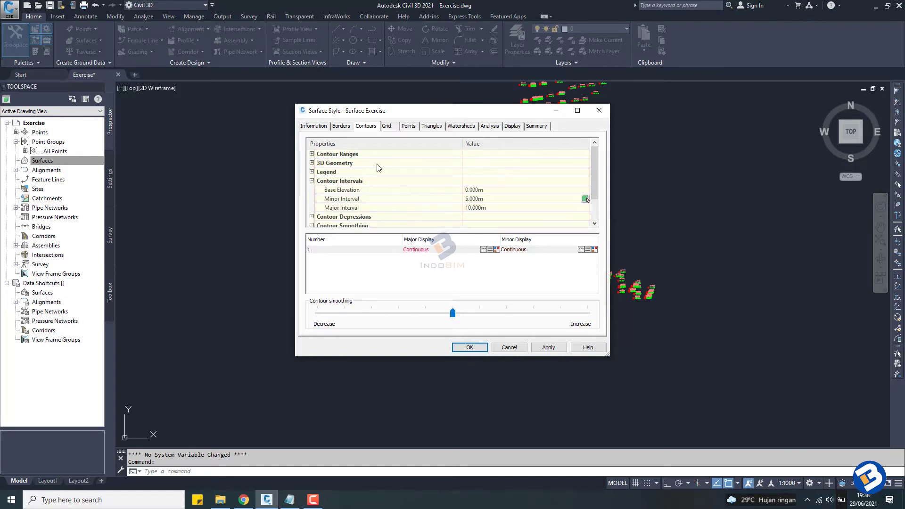
Browse the Grid, Points, Triangles, Watersheds and Analysis tabs.
left_click(386, 127)
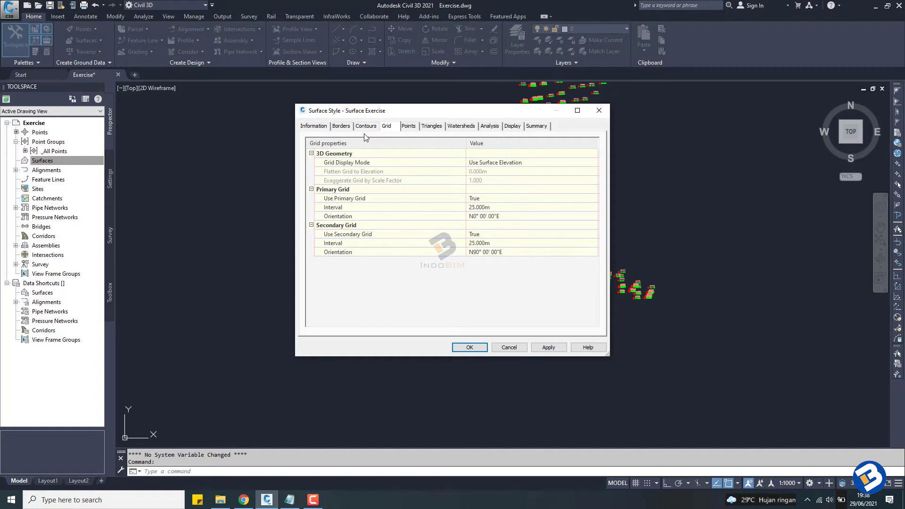
left_click(409, 126)
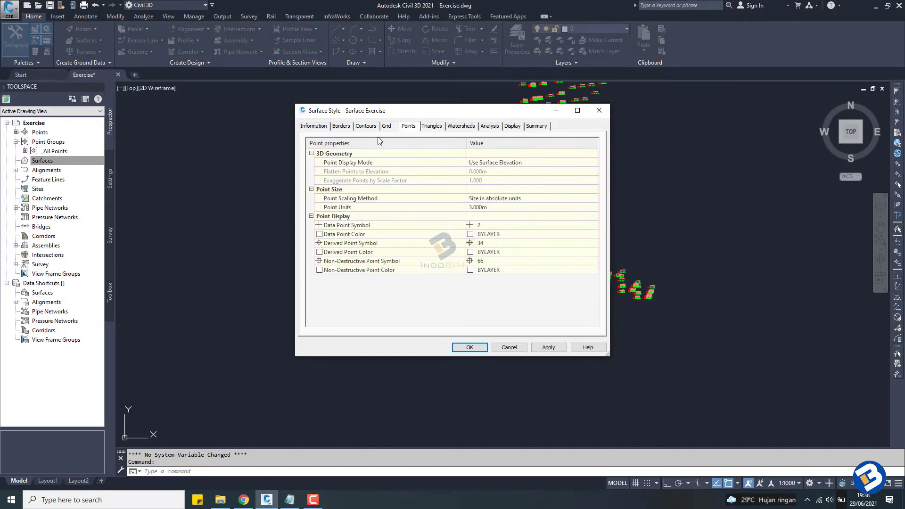
left_click(431, 126)
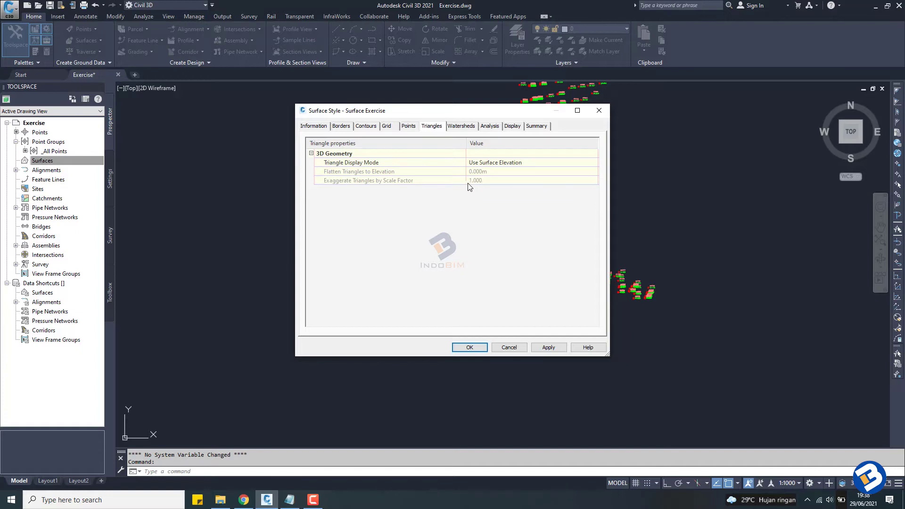
left_click(458, 127)
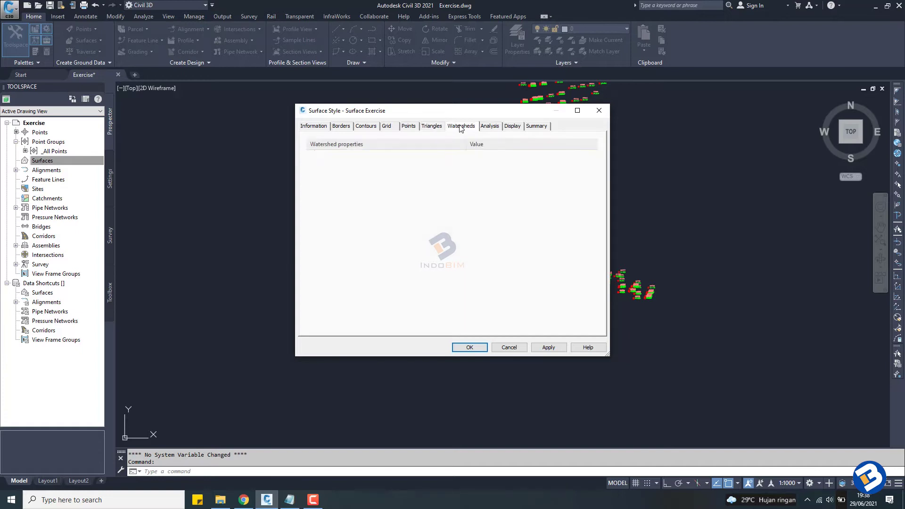
left_click(490, 126)
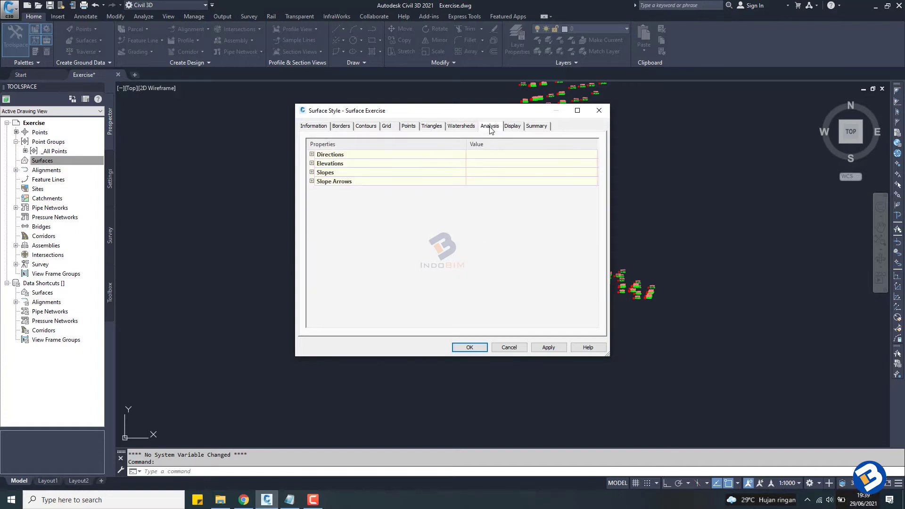
Expand the Directions, Elevations, Slopes and Slope Arrows analysis groups, then view Display settings.
left_click(311, 154)
left_click(311, 244)
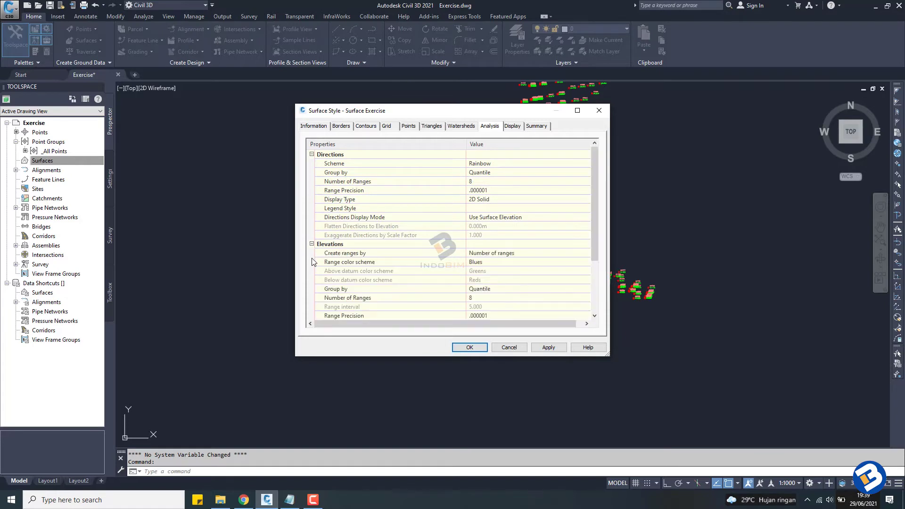
scroll(313, 257, "down", 3)
left_click(312, 298)
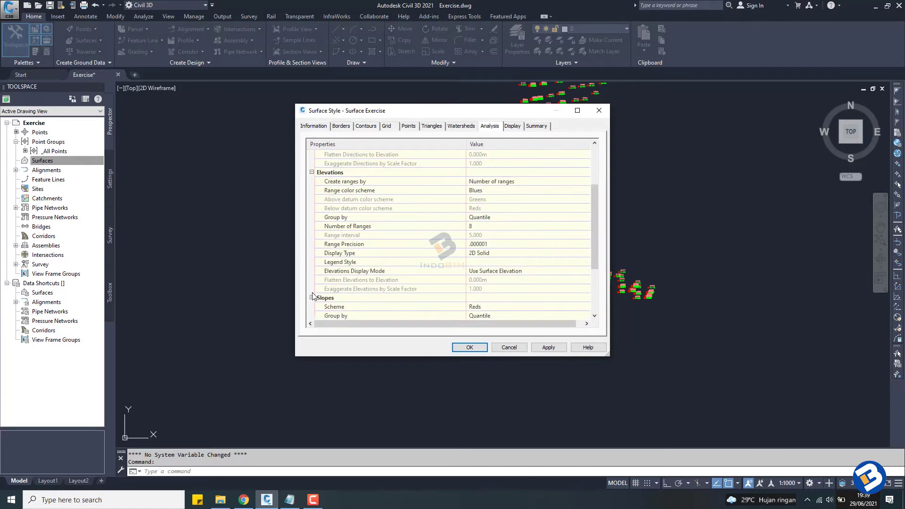
scroll(313, 304, "down", 3)
left_click(311, 307)
scroll(320, 297, "down", 1)
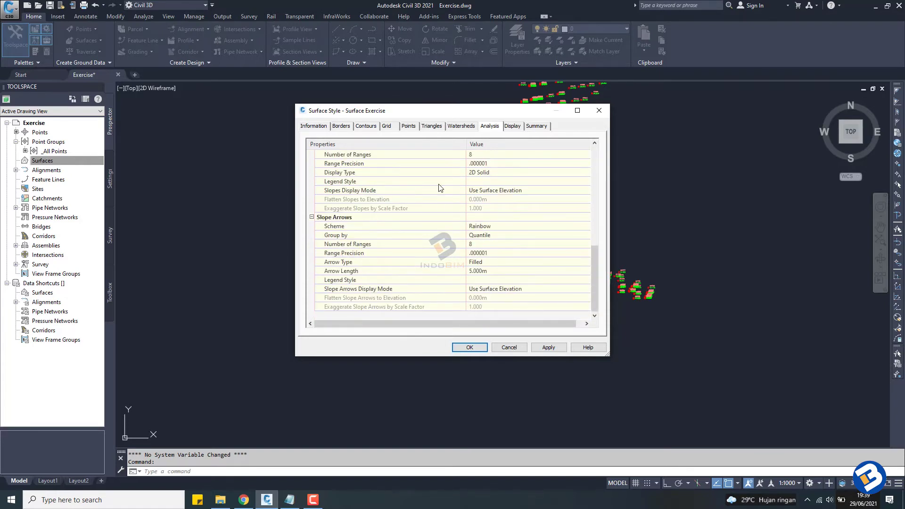
left_click(512, 127)
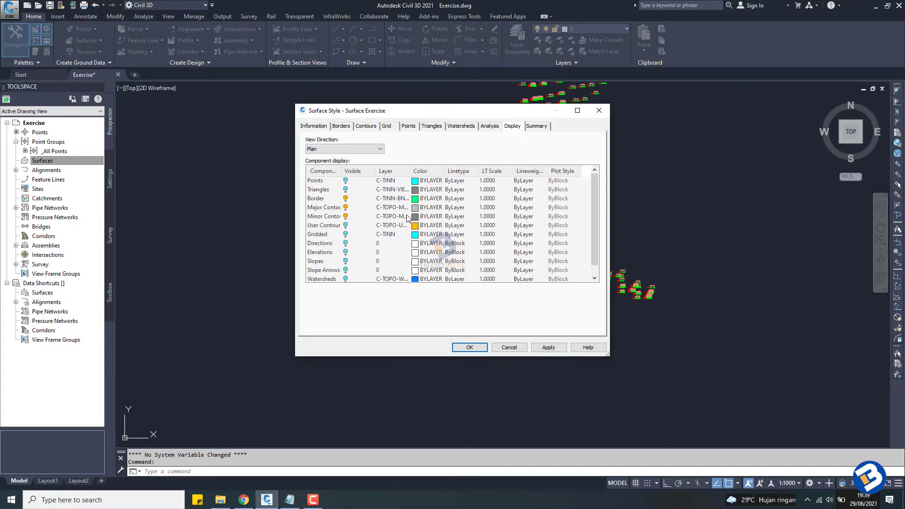
Colour major contours 80 (green) and minor contours 61 (light yellow), then view the Summary.
left_click(415, 209)
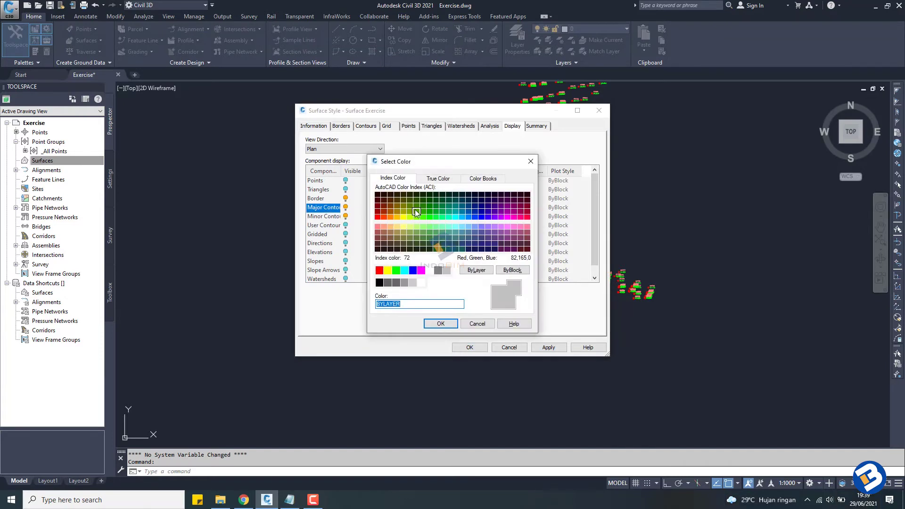
left_click(423, 218)
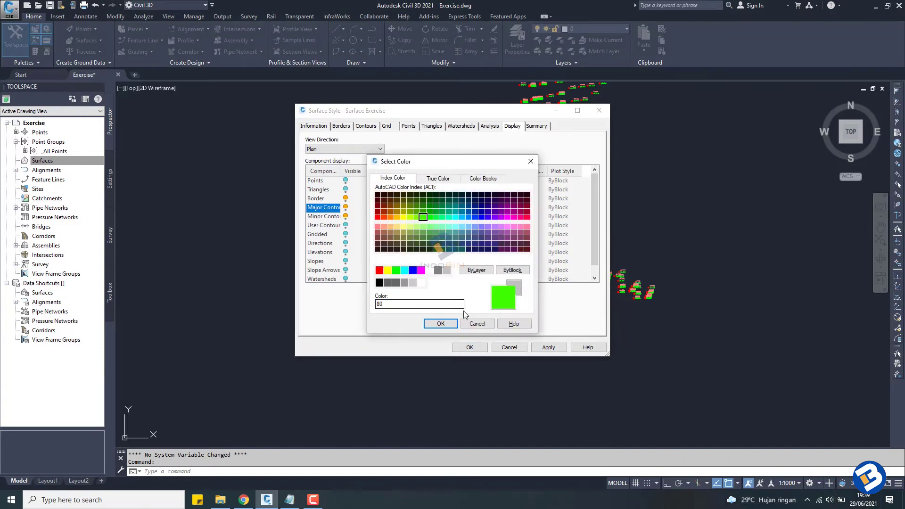
left_click(440, 324)
left_click(414, 217)
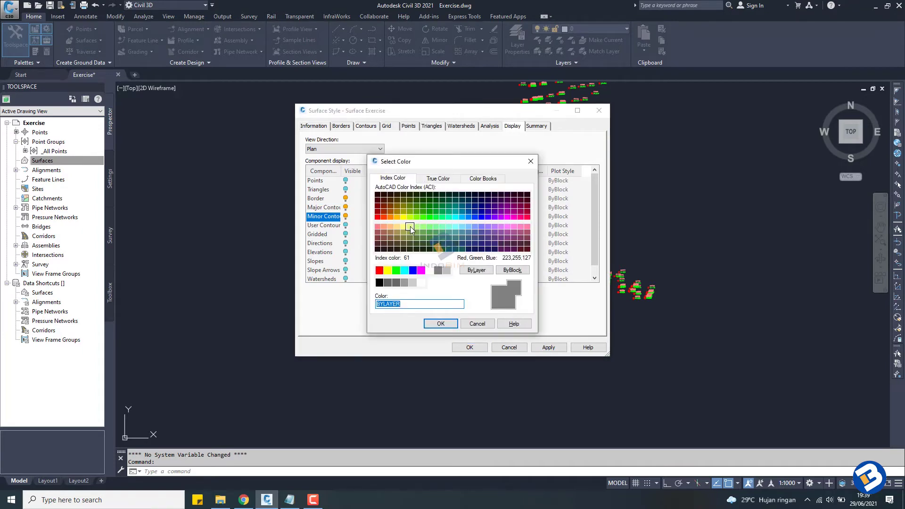
left_click(410, 226)
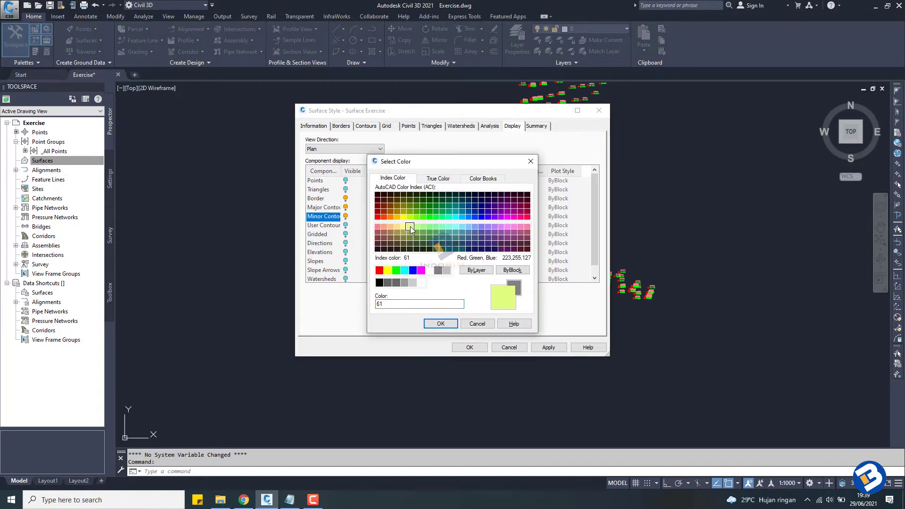
left_click(442, 325)
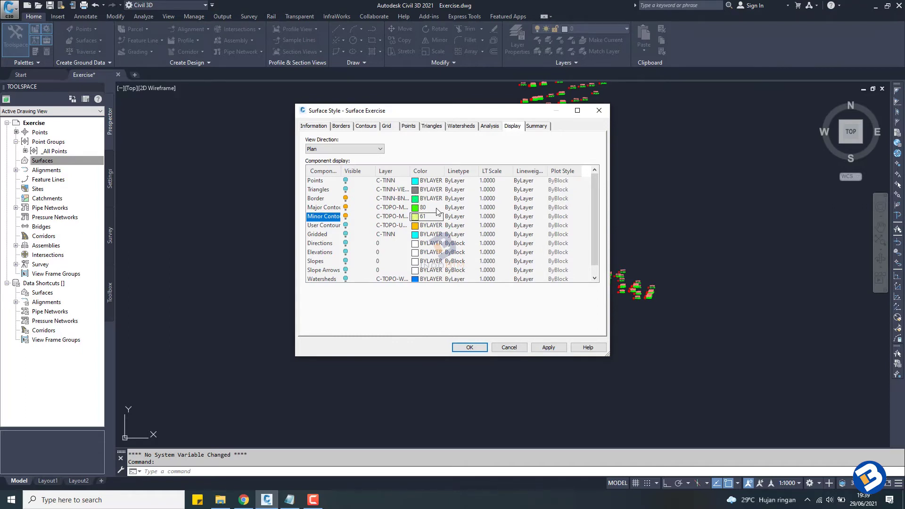
left_click(534, 129)
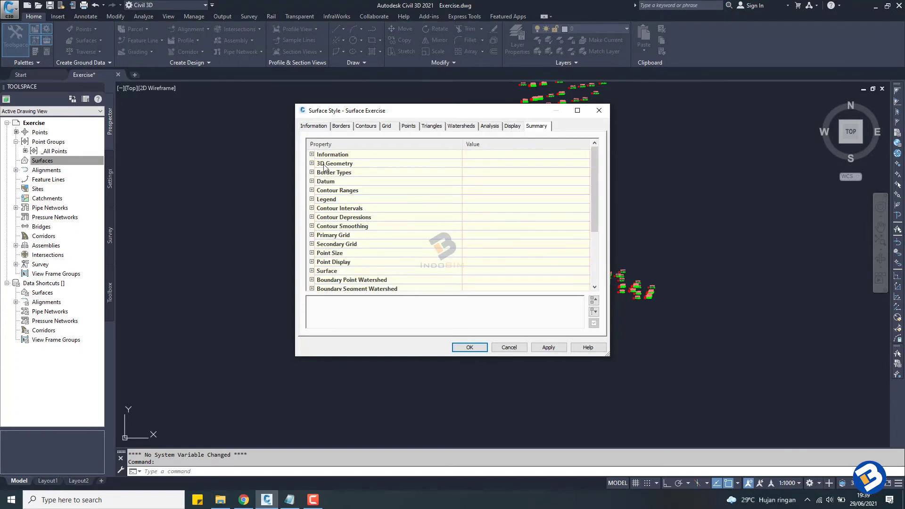
Check the Contour Intervals values in the style Summary.
scroll(320, 165, "down", 1)
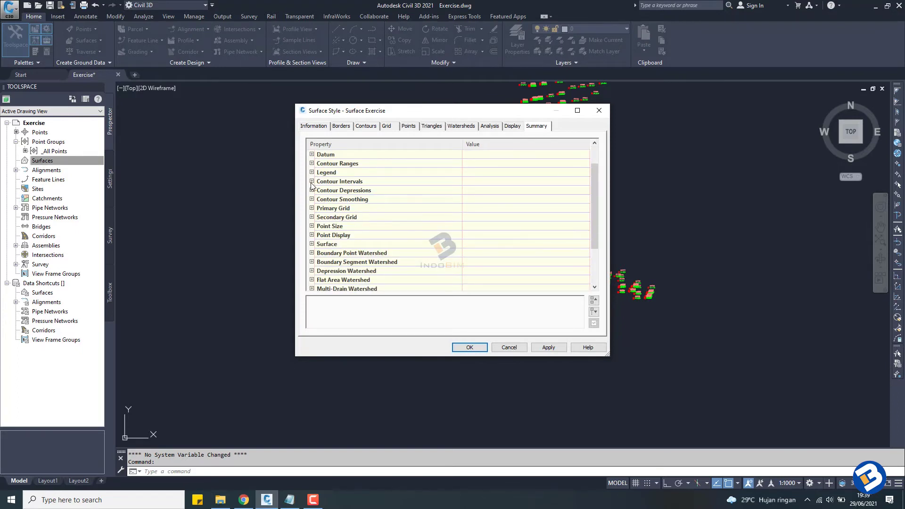
left_click(311, 182)
scroll(311, 187, "down", 2)
scroll(313, 188, "down", 1)
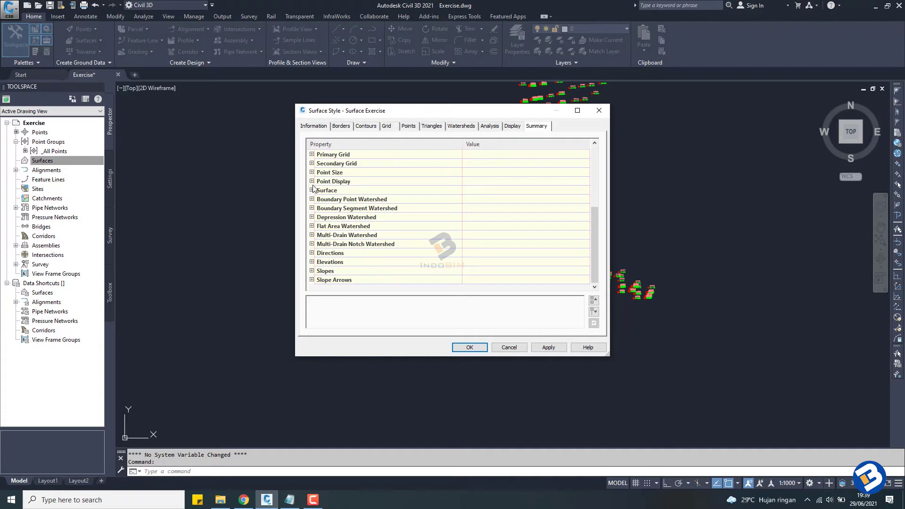
scroll(355, 185, "up", 4)
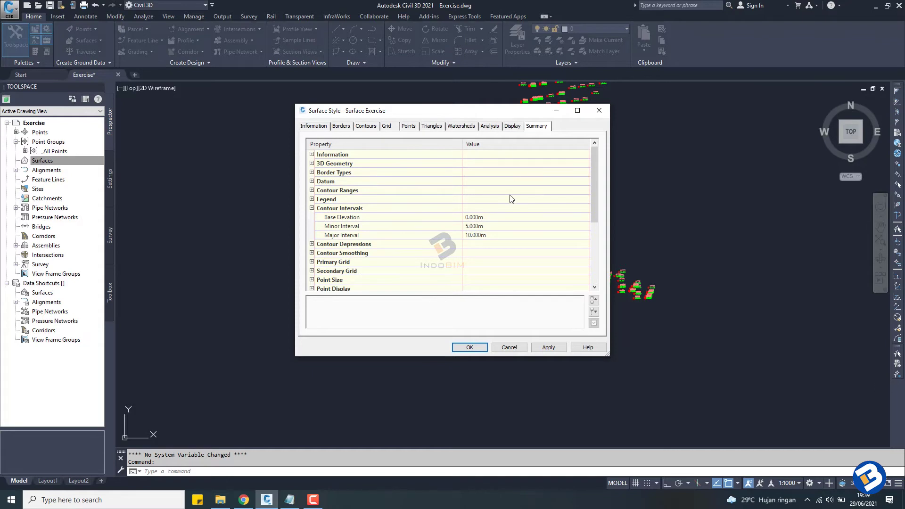
scroll(510, 208, "down", 3)
scroll(510, 207, "up", 3)
Recheck the Watersheds, Contours and Borders tabs, then apply and save the Surface Exercise style.
left_click(512, 126)
left_click(461, 125)
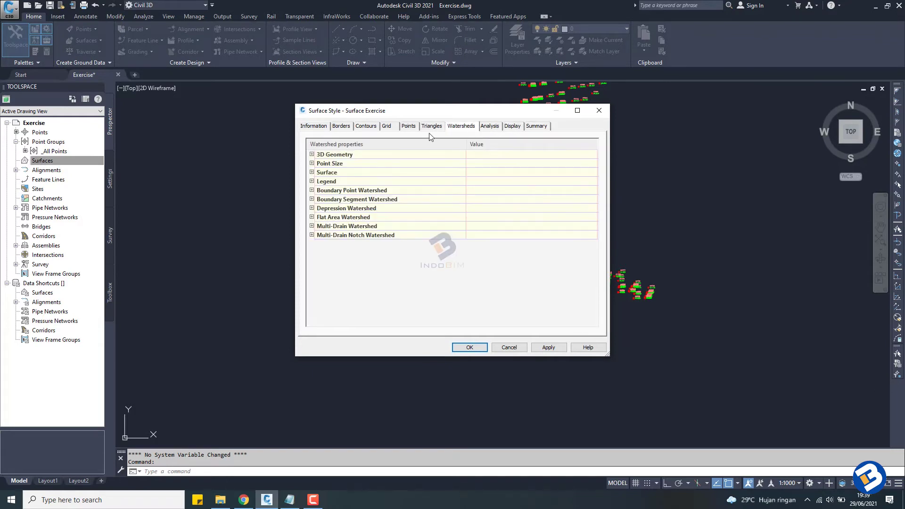
left_click(409, 127)
left_click(387, 126)
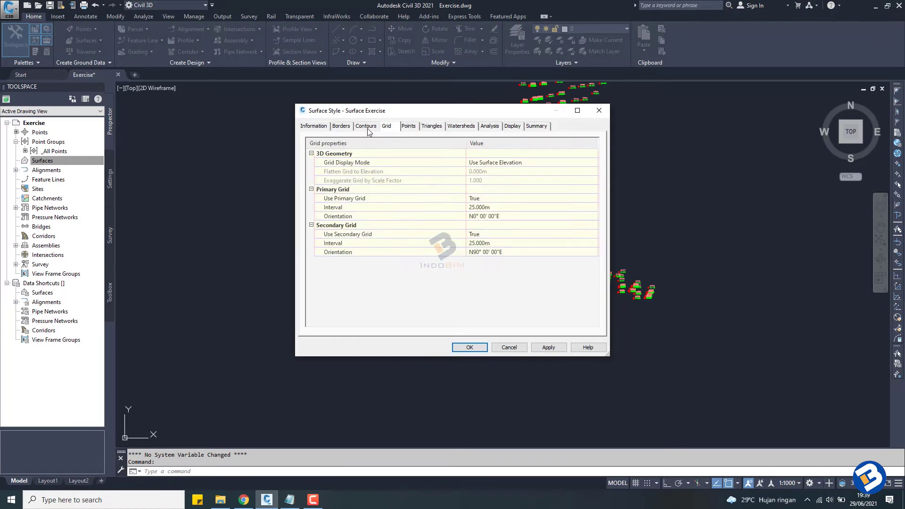
left_click(326, 128)
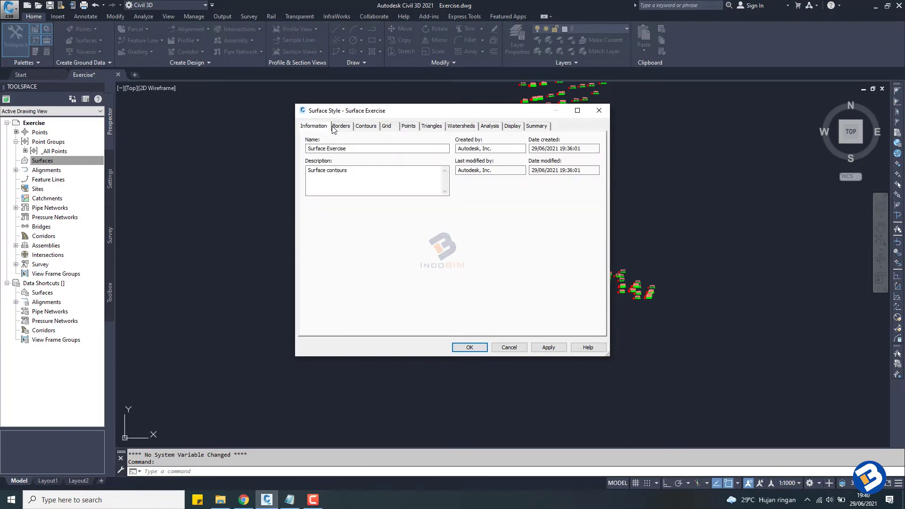
left_click(537, 127)
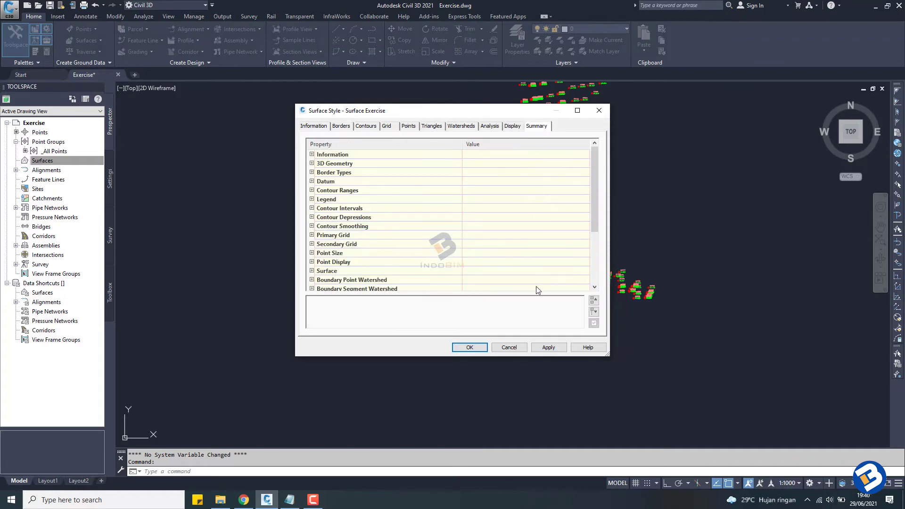
left_click(550, 348)
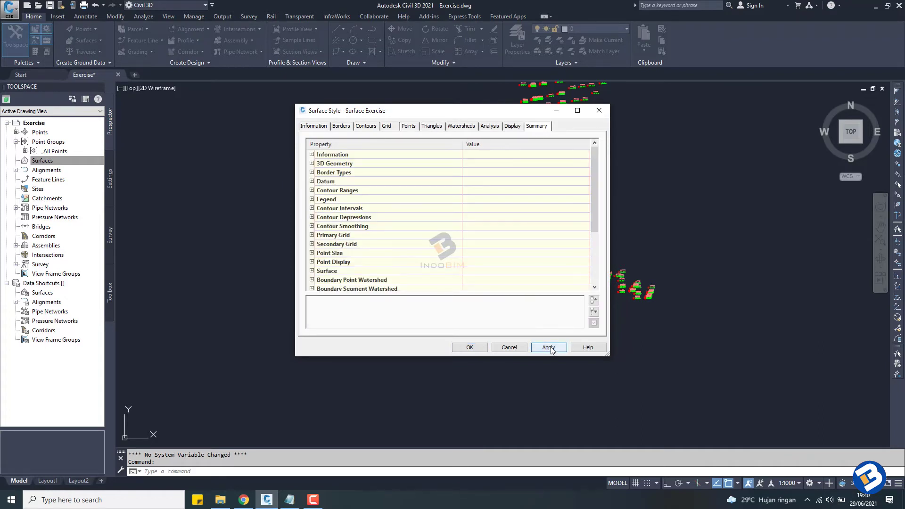
left_click(469, 347)
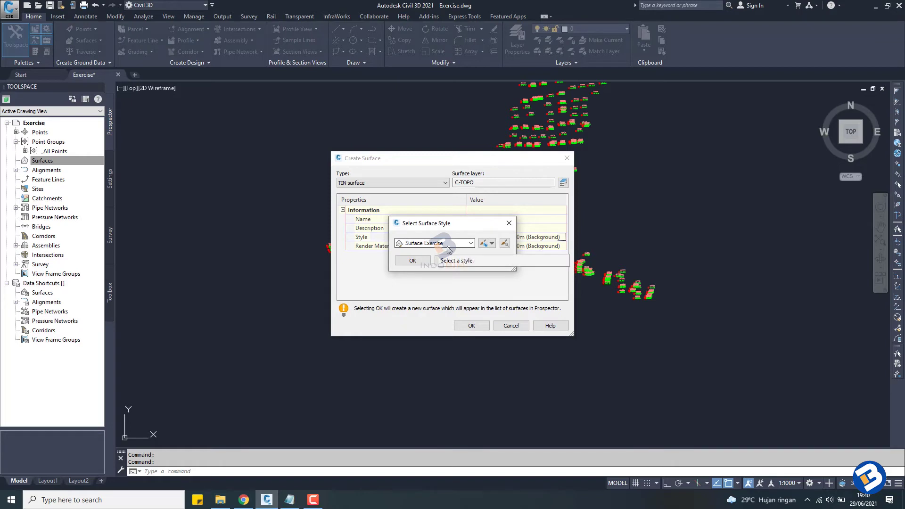
Choose the Surface Exercise style instead of Contours 1m and 5m (Background), then create the TIN surface.
left_click(469, 244)
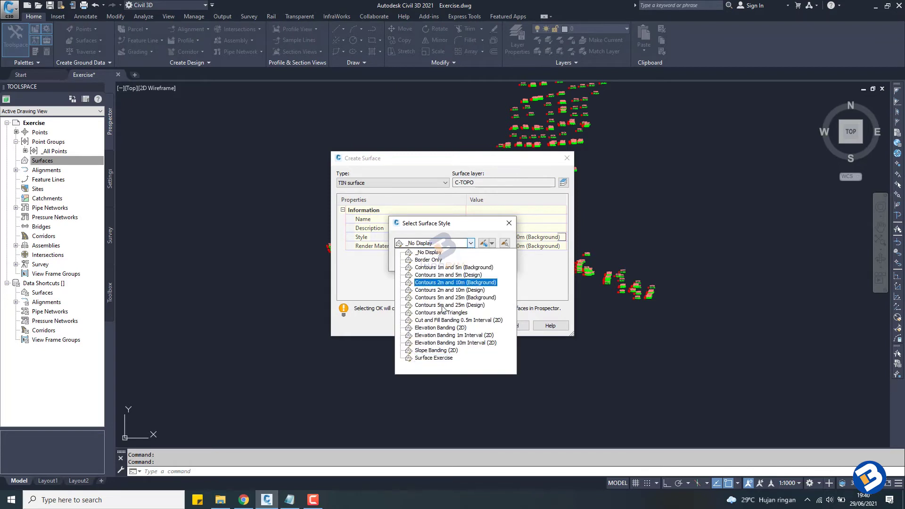
left_click(453, 268)
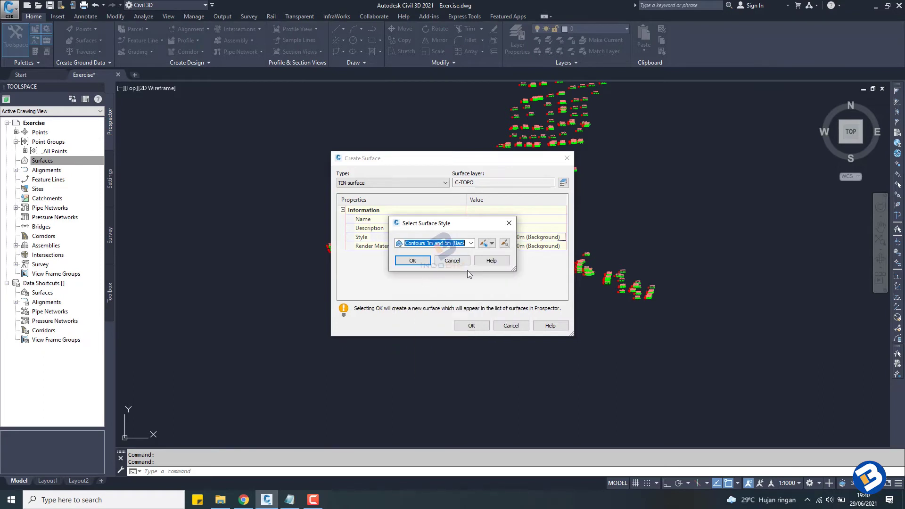
left_click(470, 243)
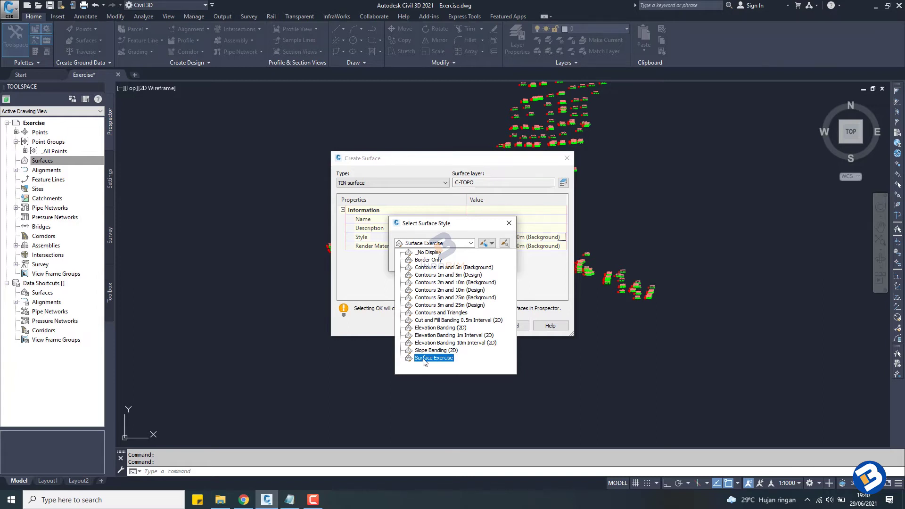
left_click(424, 358)
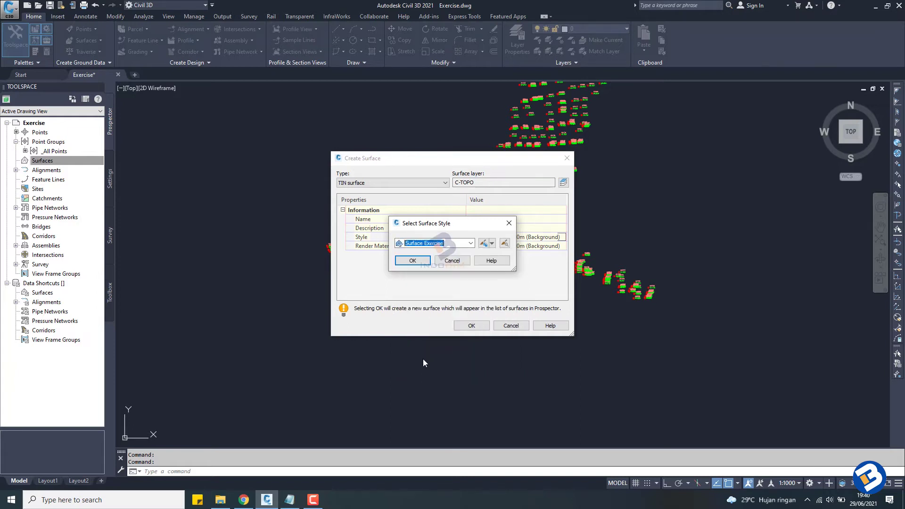
left_click(412, 260)
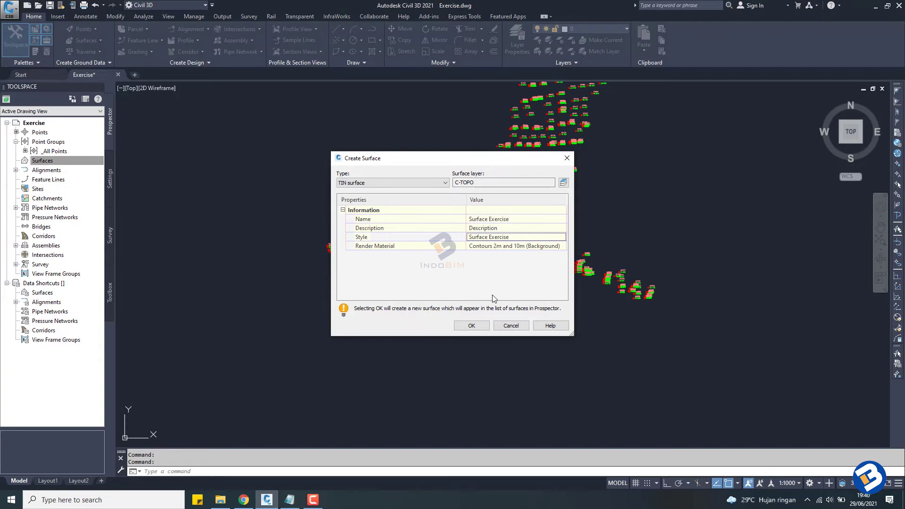
left_click(471, 326)
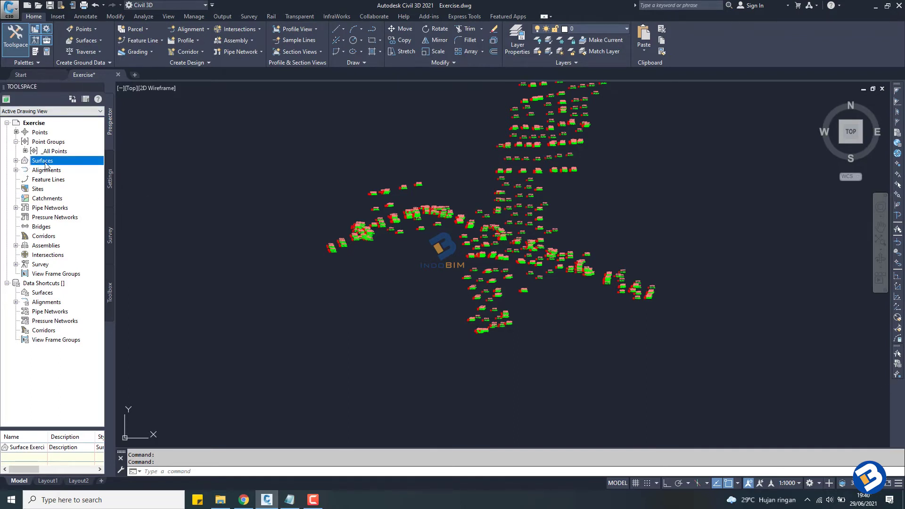
Expand Surfaces > Surface Exercise > Definition in Prospector.
left_click(16, 160)
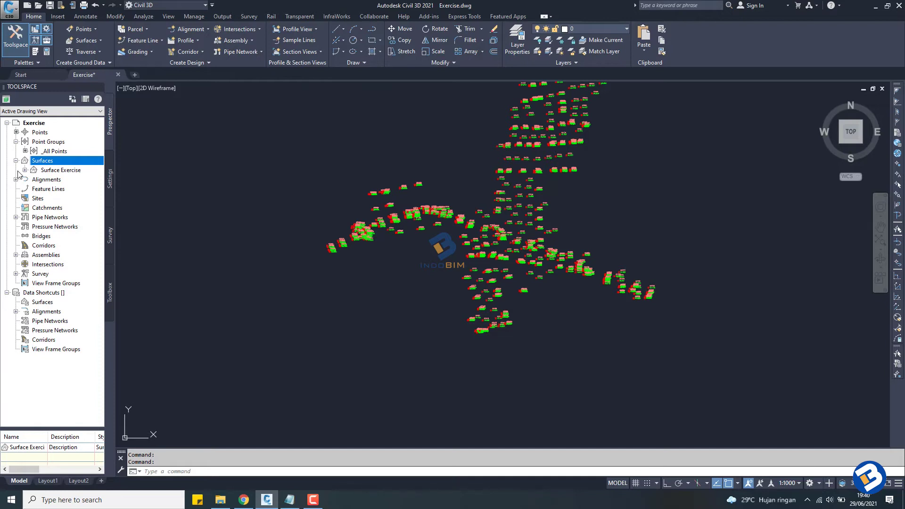
left_click(25, 170)
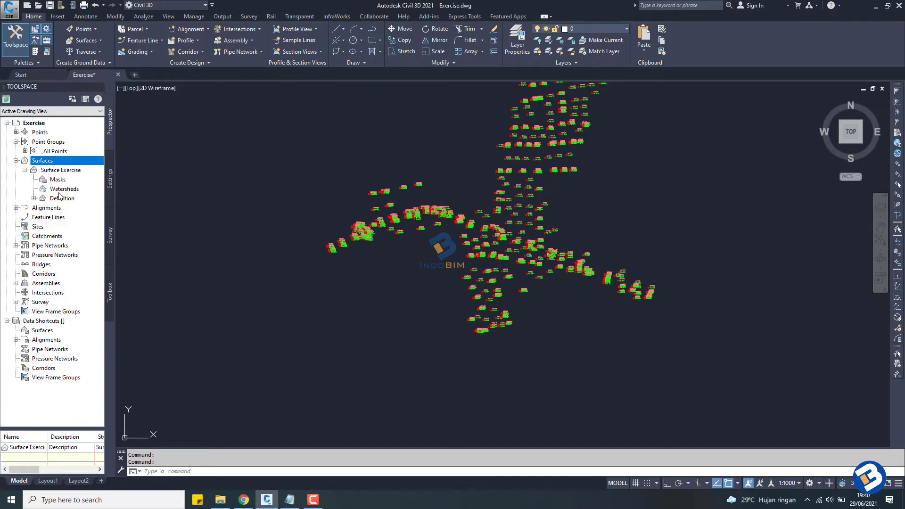
left_click(33, 199)
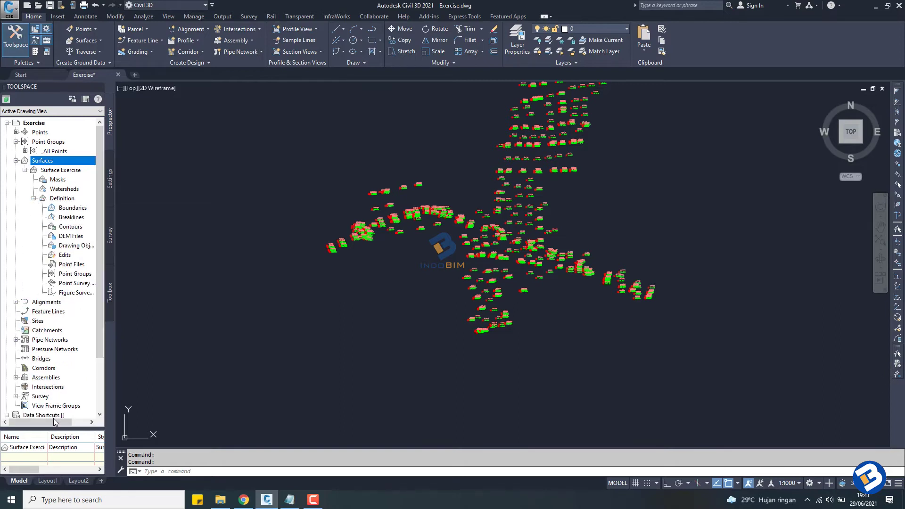
left_click_drag(56, 422, 72, 422)
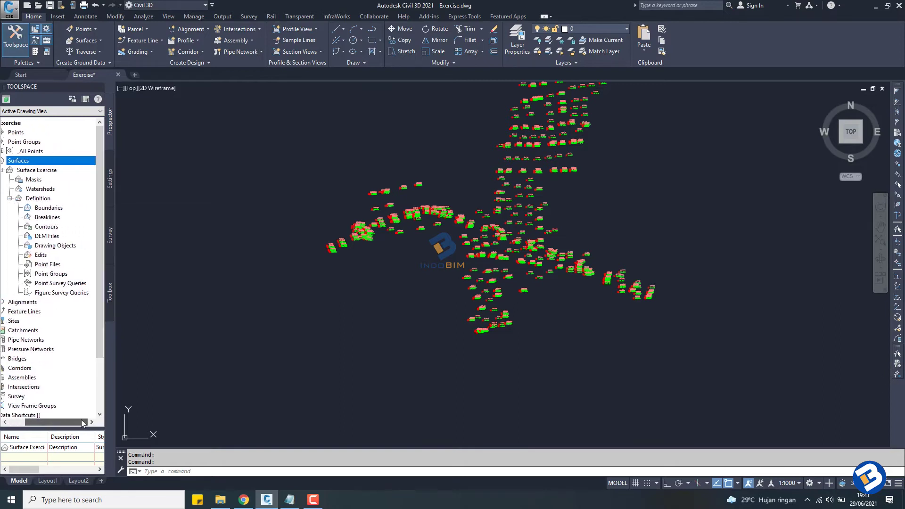
Open the Add Point Groups dialog for the surface's Point Groups, then cancel it.
left_click(50, 273)
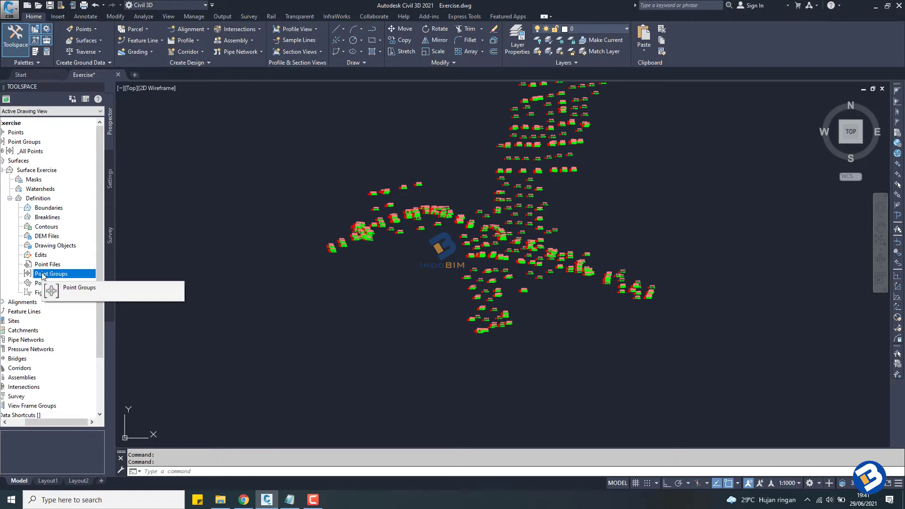
right_click(43, 277)
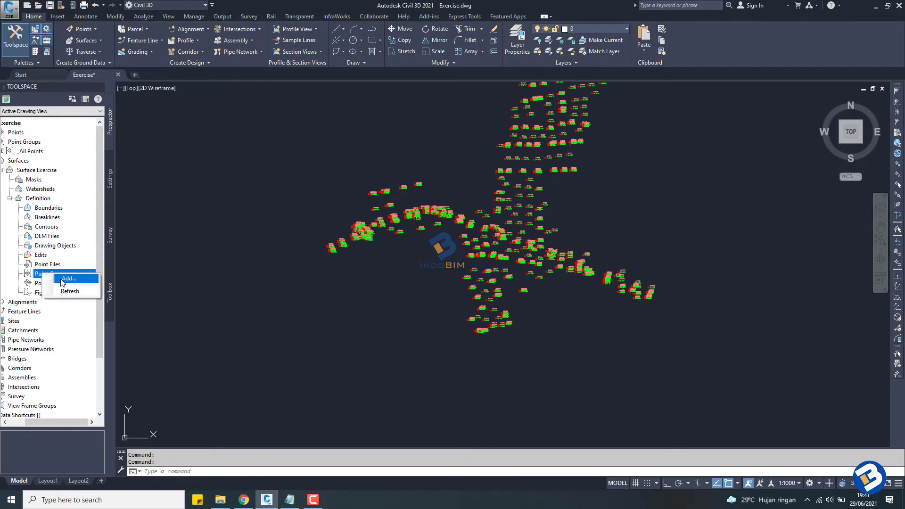
left_click(63, 279)
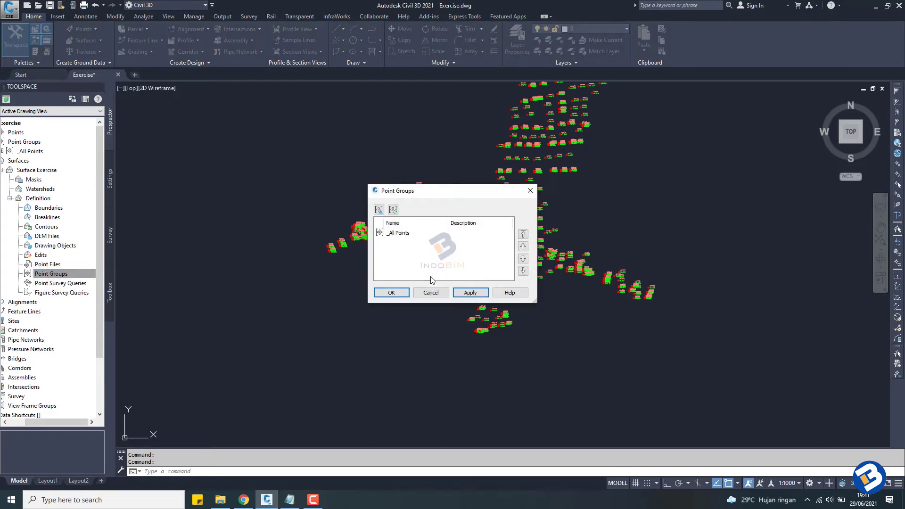
left_click(431, 293)
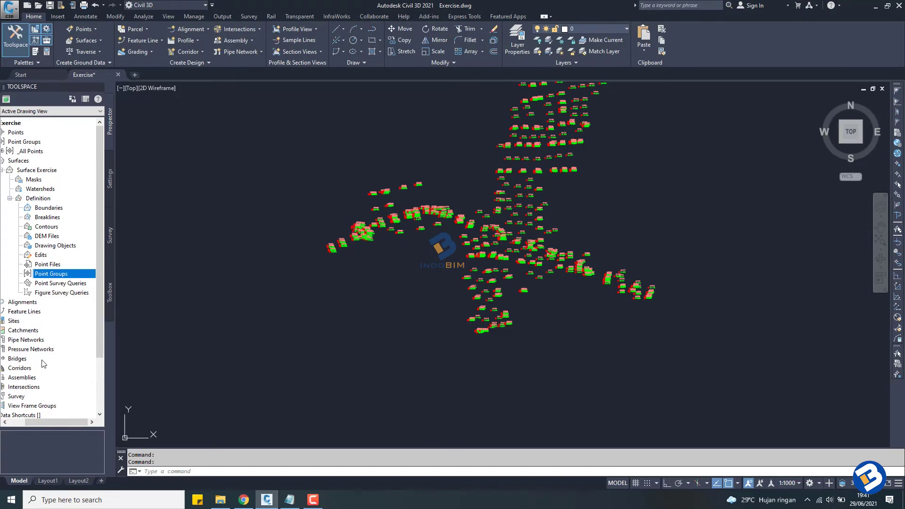
Collapse and re-expand the drawing's Point Groups, showing _All Points with 49244 points.
left_click_drag(41, 422, 30, 421)
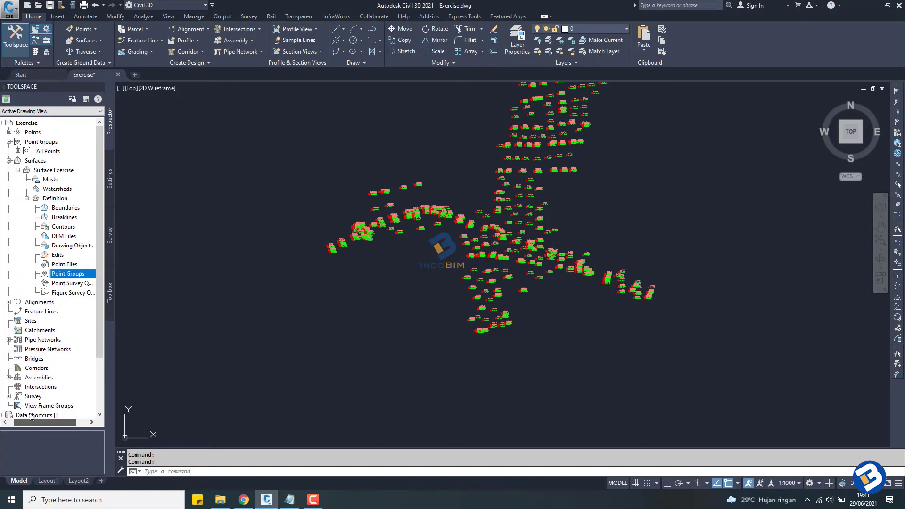
left_click(9, 141)
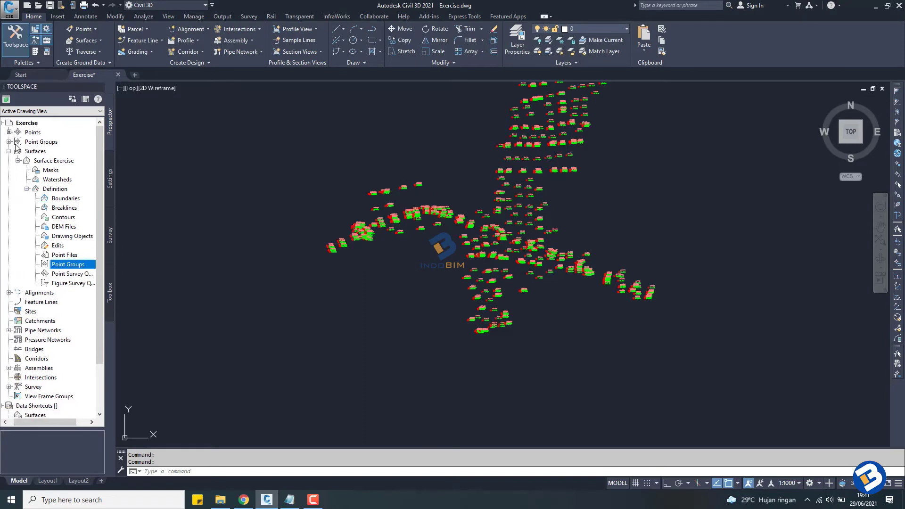
left_click(9, 142)
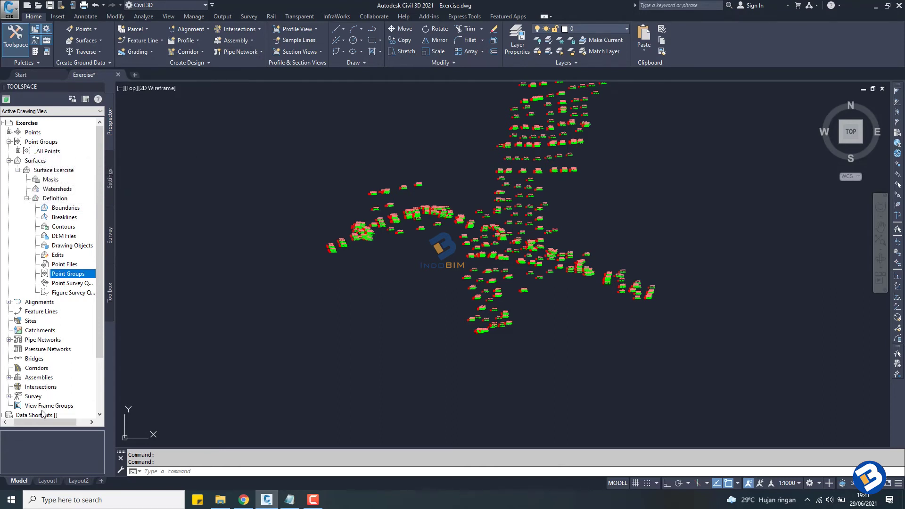
left_click_drag(41, 422, 52, 422)
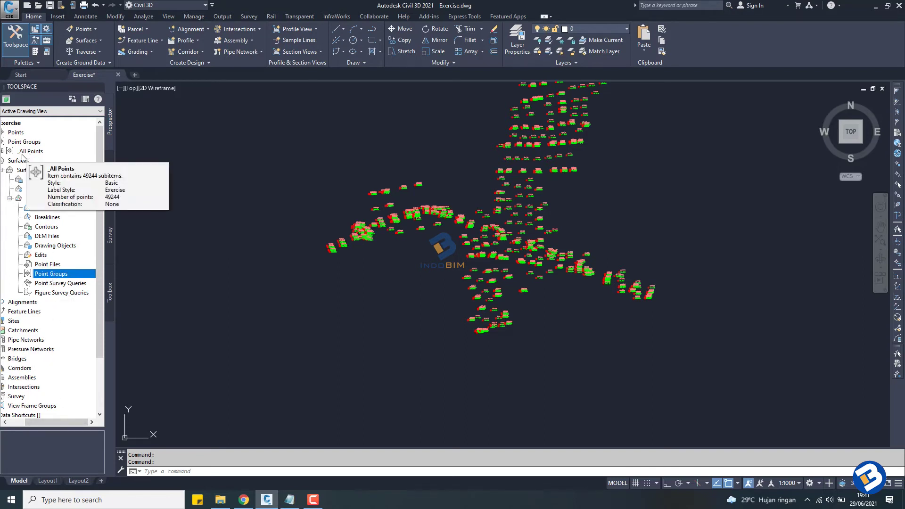
Add the _All Points group to Surface Exercise's Point Groups definition, applying and confirming.
right_click(48, 279)
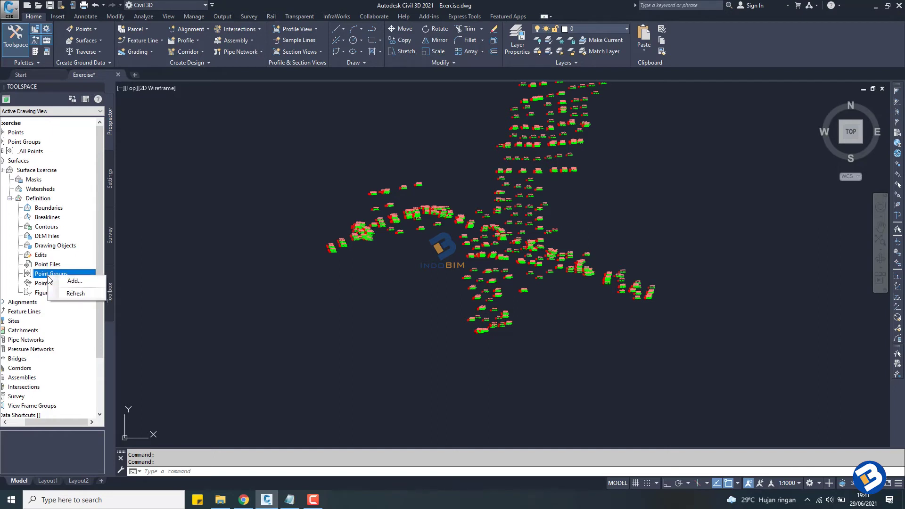
left_click(63, 281)
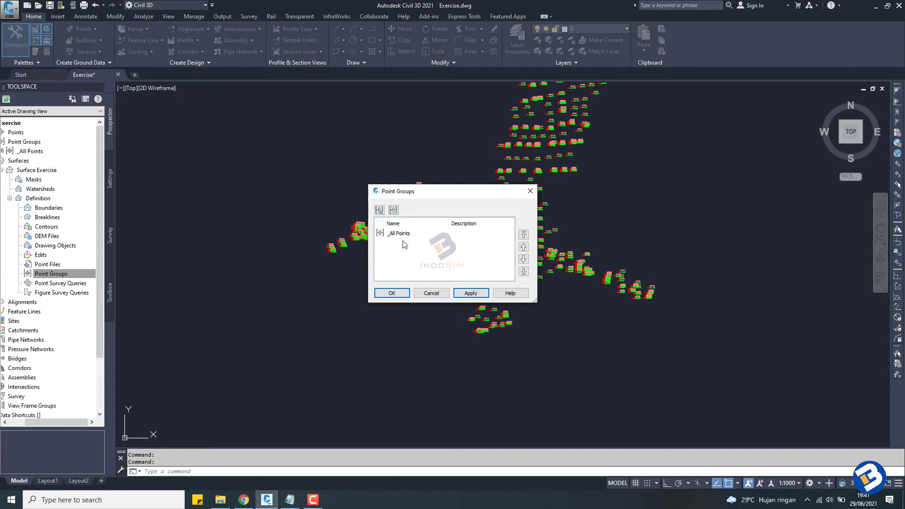
left_click(398, 236)
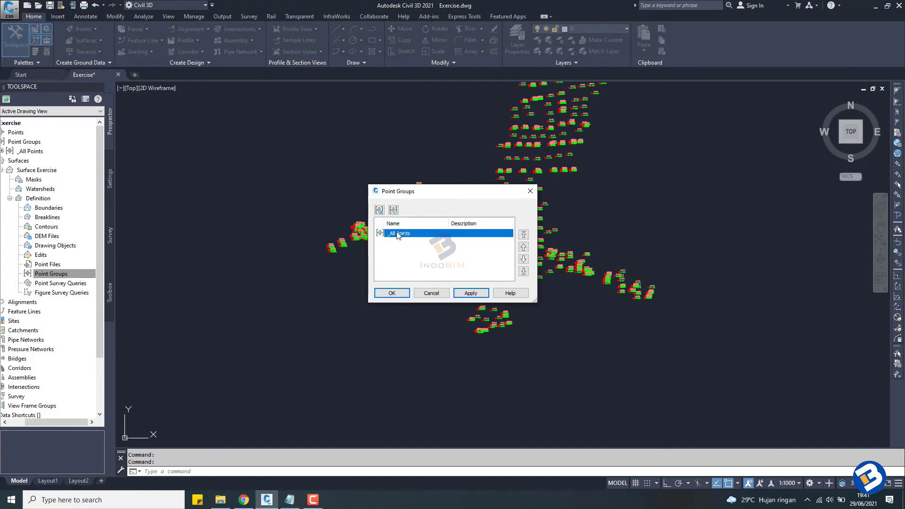
left_click(471, 293)
left_click(392, 293)
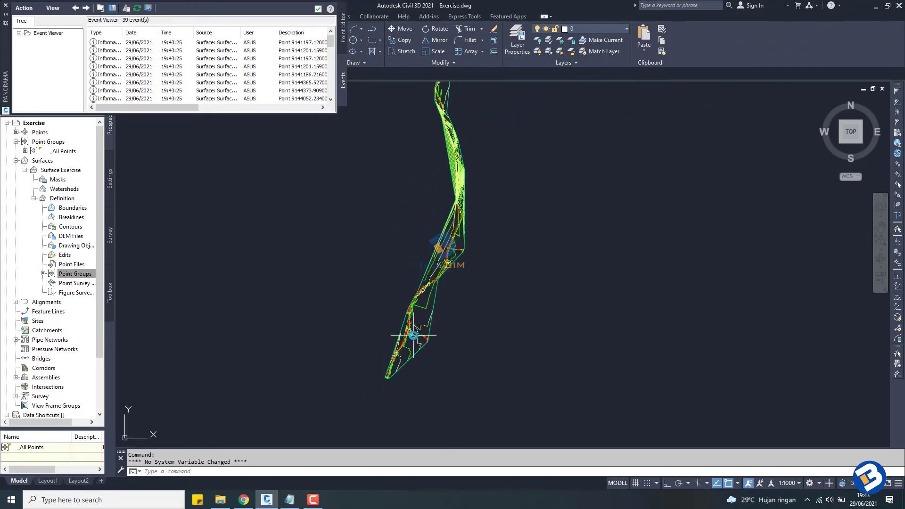
Zoom and pan around the surface to inspect the newly built contours.
scroll(440, 248, "up", 3)
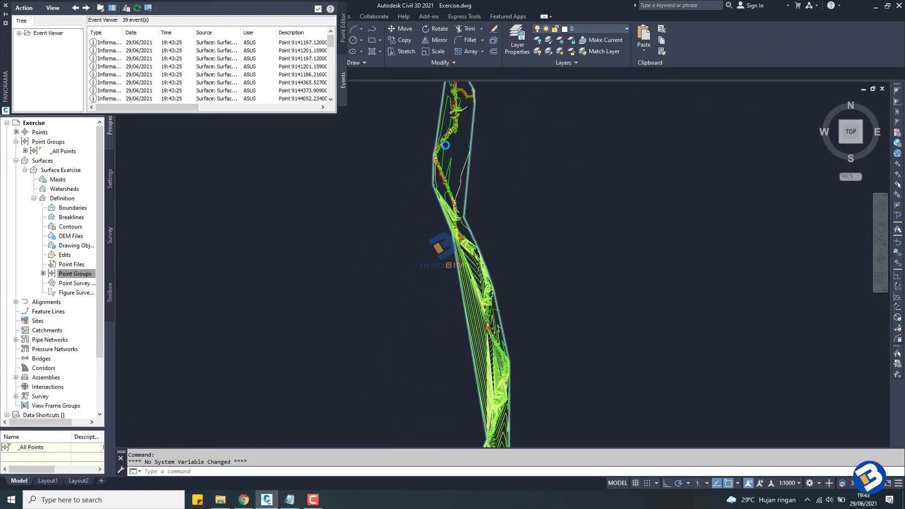
scroll(416, 327, "up", 3)
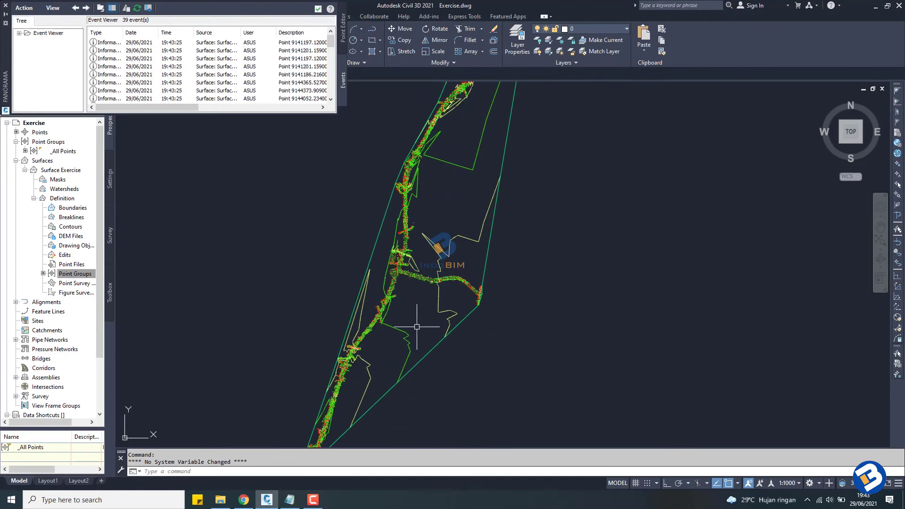
middle_click_drag(417, 327, 441, 270)
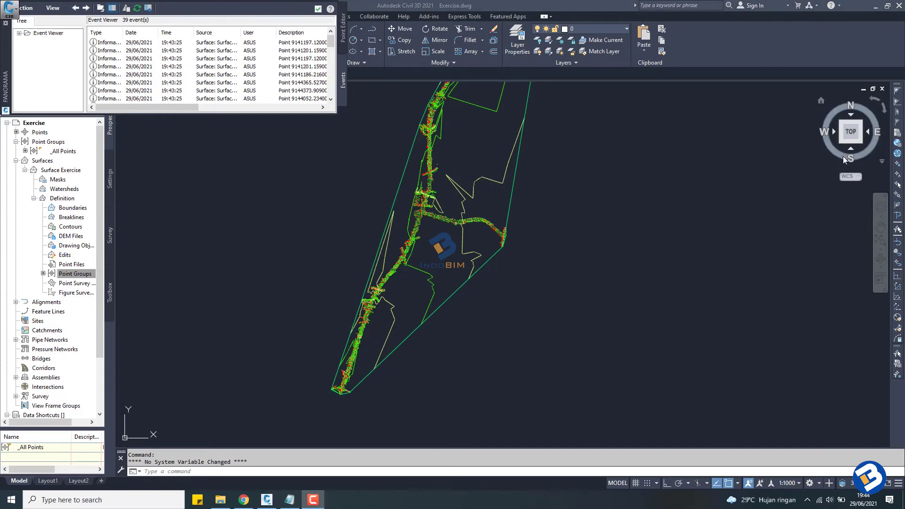
scroll(524, 217, "down", 3)
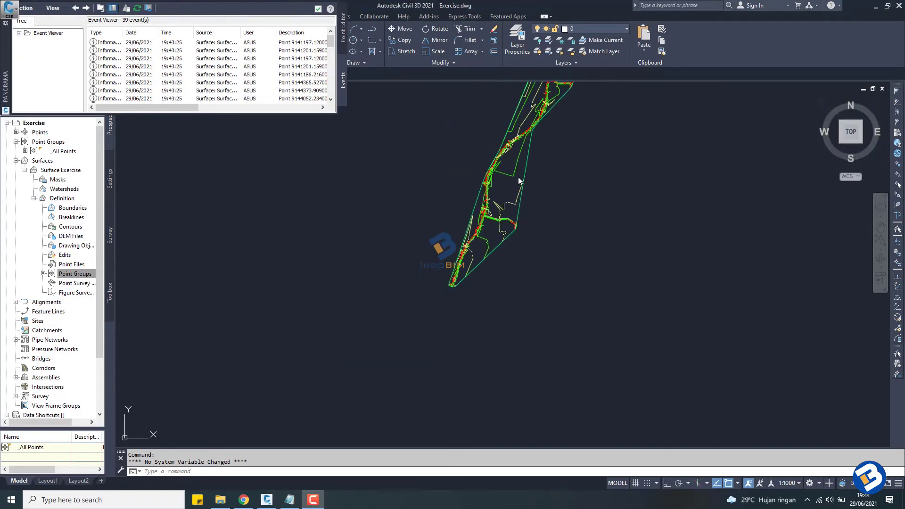
scroll(518, 202, "up", 2)
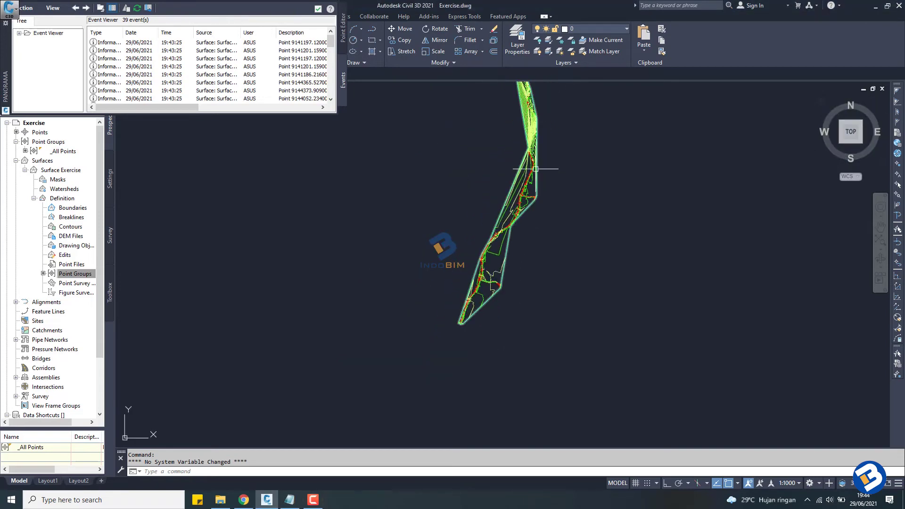
scroll(519, 207, "up", 2)
scroll(519, 215, "up", 2)
scroll(519, 215, "up", 3)
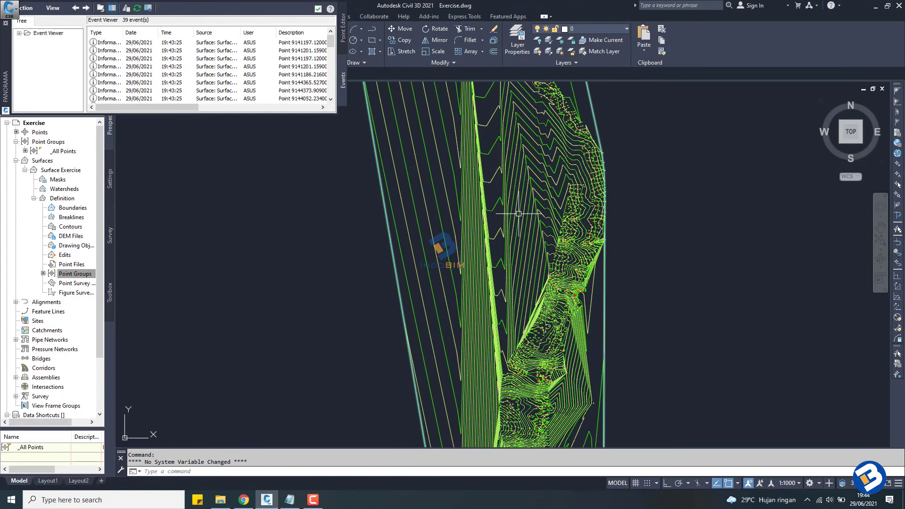
scroll(467, 221, "up", 2)
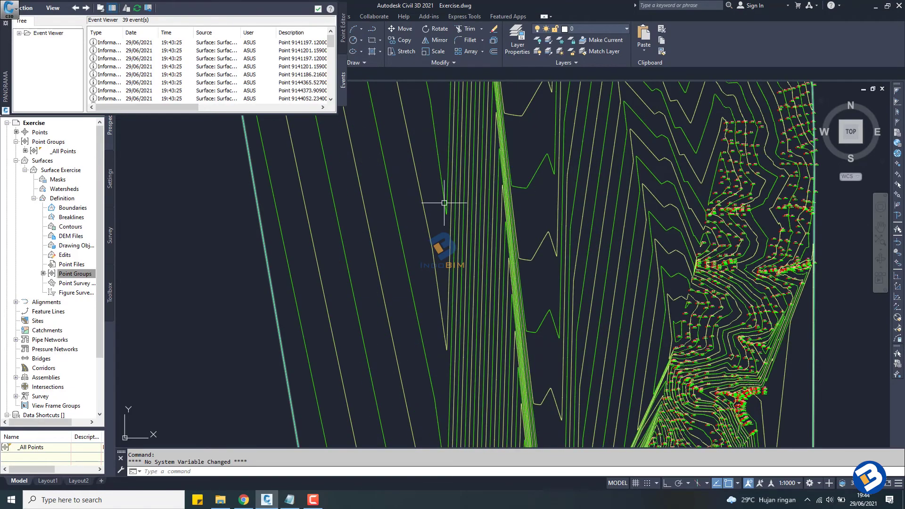
scroll(445, 204, "down", 1)
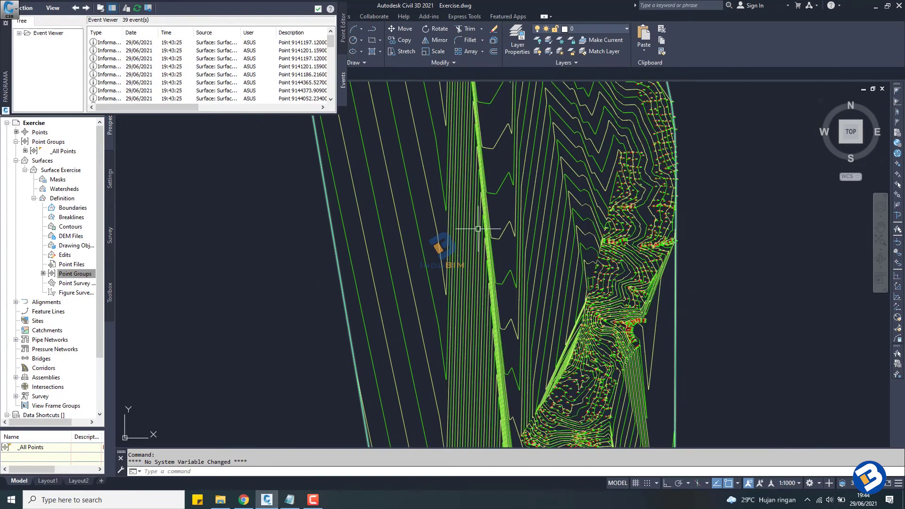
scroll(452, 235, "up", 2)
scroll(475, 229, "up", 2)
scroll(471, 231, "down", 4)
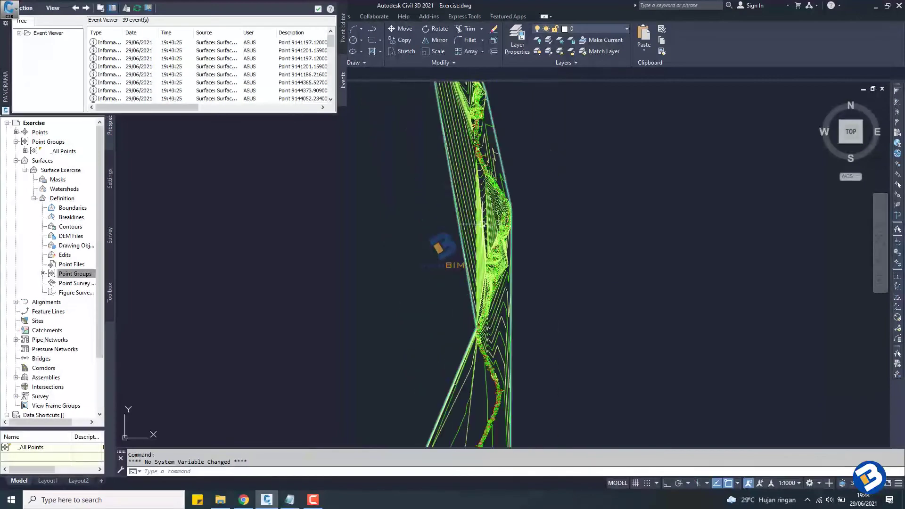
scroll(544, 155, "down", 2)
scroll(539, 189, "down", 2)
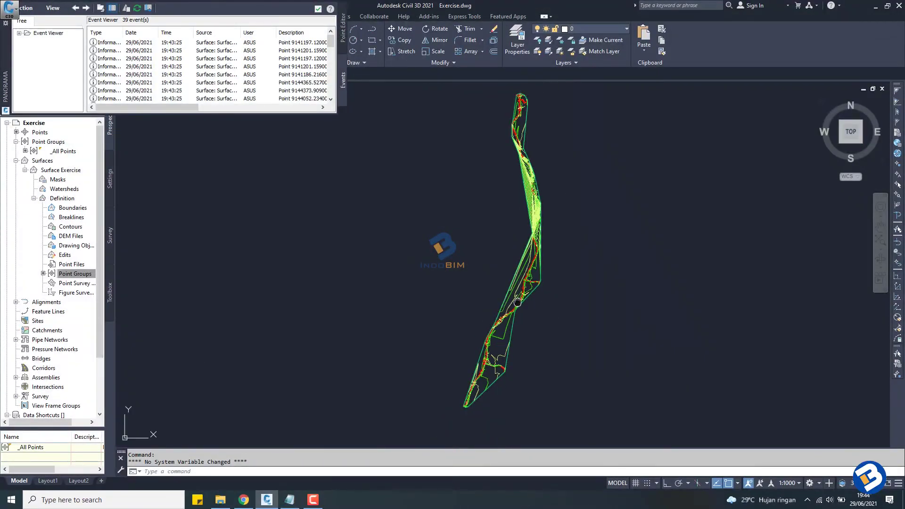
scroll(535, 222, "down", 1)
scroll(521, 288, "up", 1)
scroll(521, 289, "up", 1)
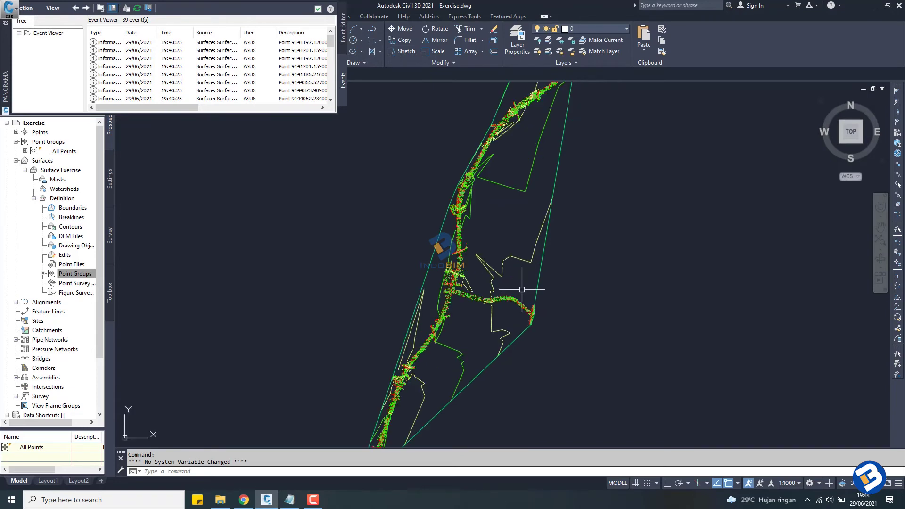
scroll(521, 283, "down", 1)
scroll(521, 277, "up", 2)
middle_click_drag(521, 277, 484, 315)
scroll(484, 314, "down", 1)
scroll(514, 302, "down", 1)
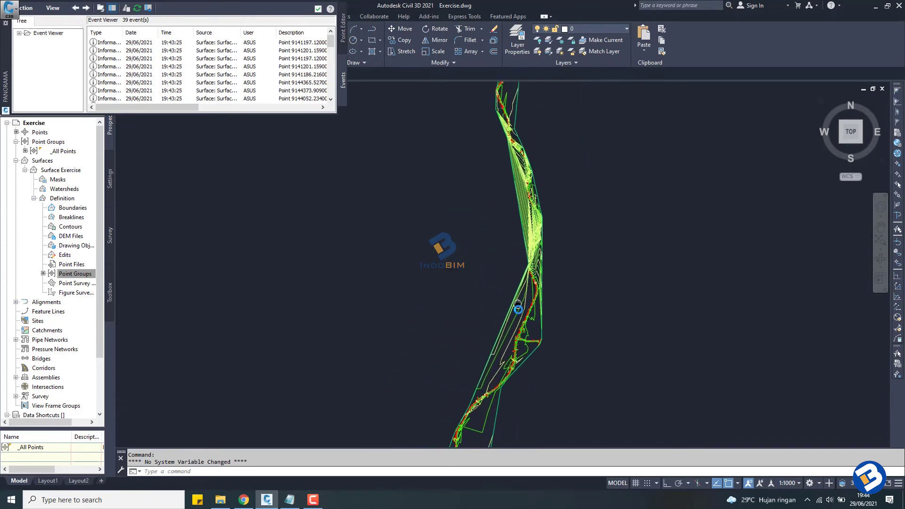
scroll(513, 302, "down", 1)
scroll(514, 301, "down", 1)
scroll(513, 177, "up", 2)
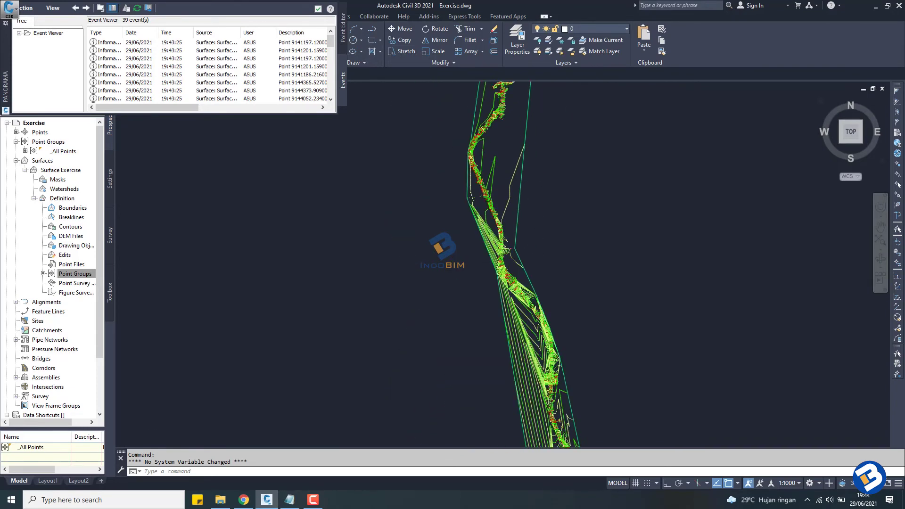
scroll(514, 177, "down", 3)
scroll(514, 177, "down", 1)
scroll(499, 314, "up", 5)
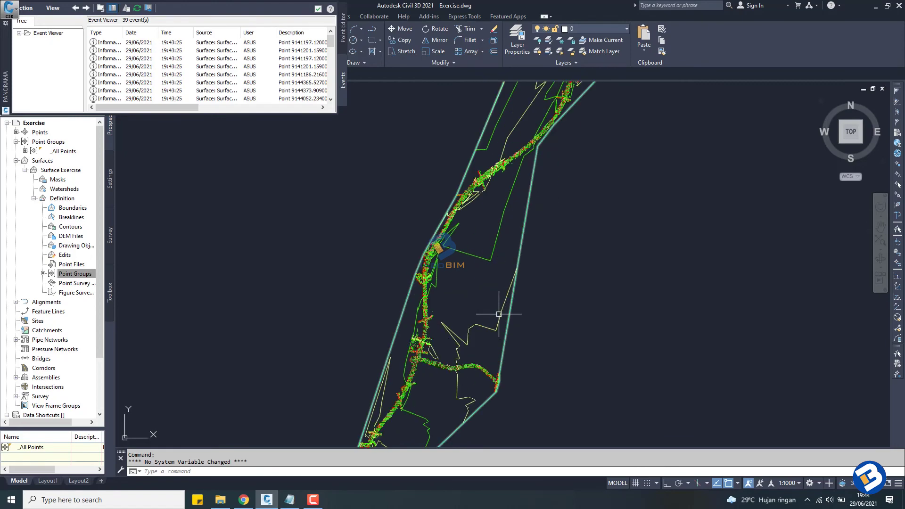
scroll(498, 314, "down", 5)
scroll(488, 336, "up", 5)
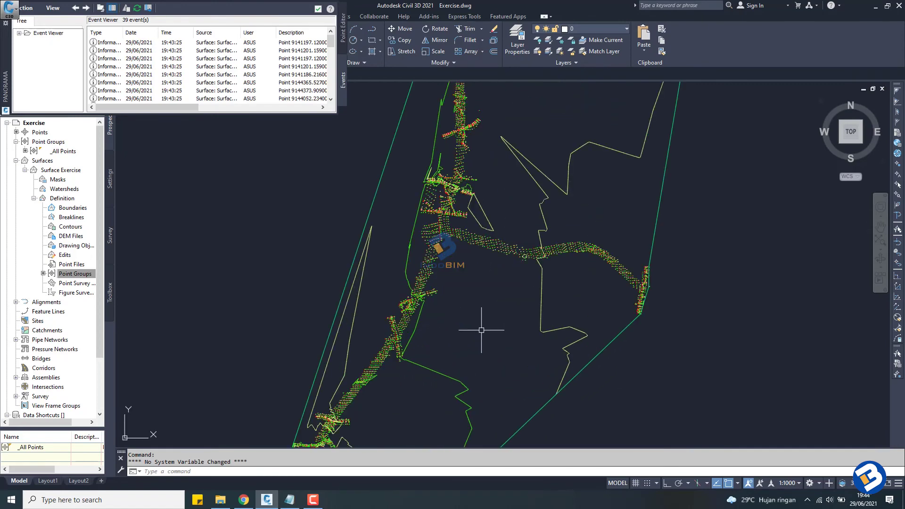
scroll(482, 330, "down", 4)
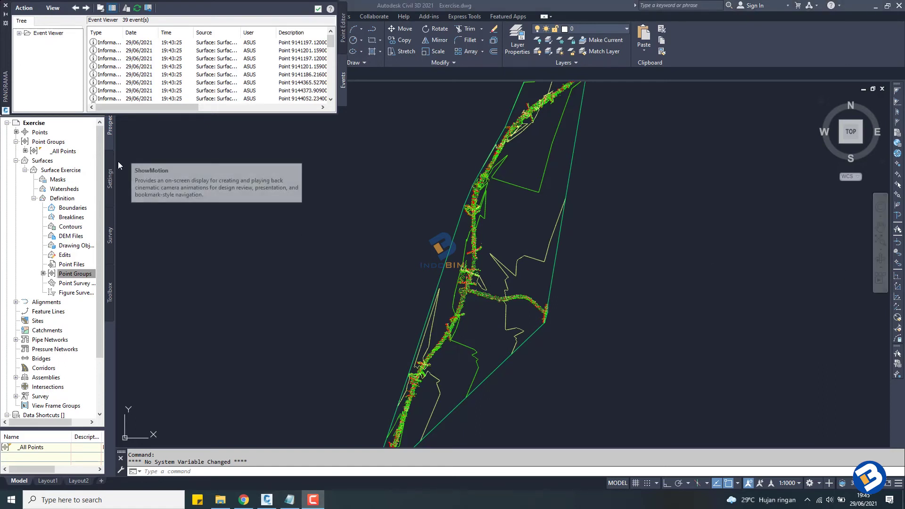
Close the surface event log and bring up the Surface Exercise context menu.
left_click(5, 8)
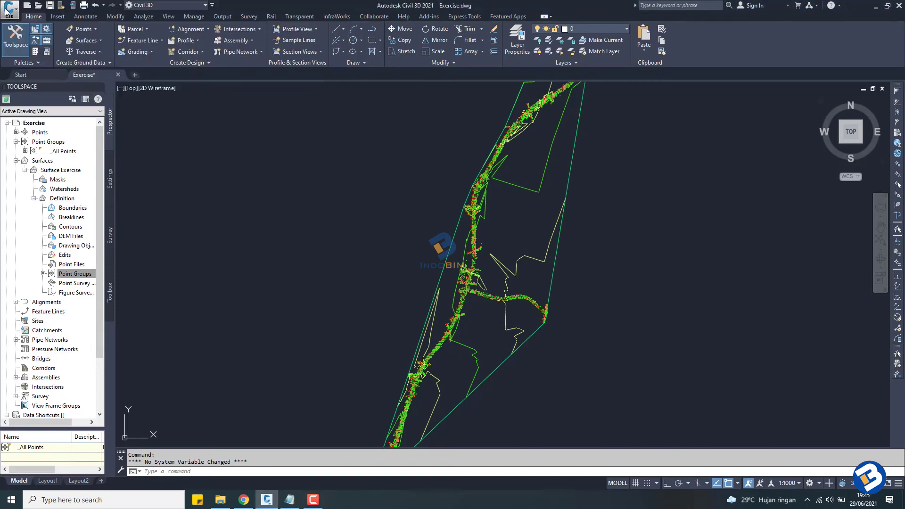
left_click(52, 173)
right_click(56, 174)
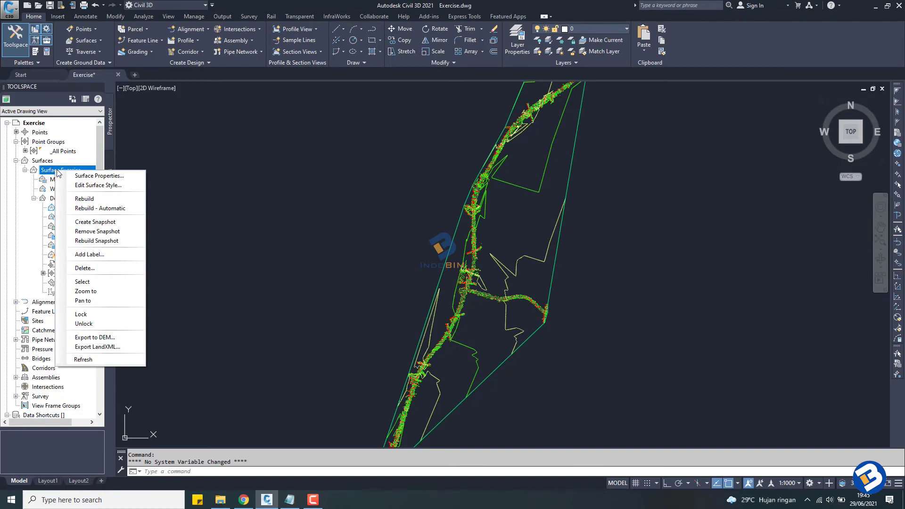
Set the Surface Exercise style's major contour interval to 5 m, keeping 1 m minor.
left_click(79, 185)
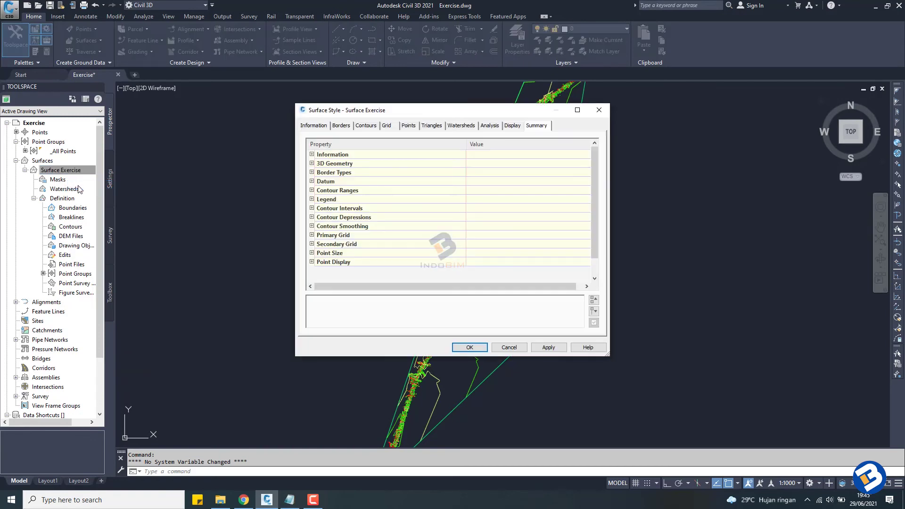
left_click(372, 127)
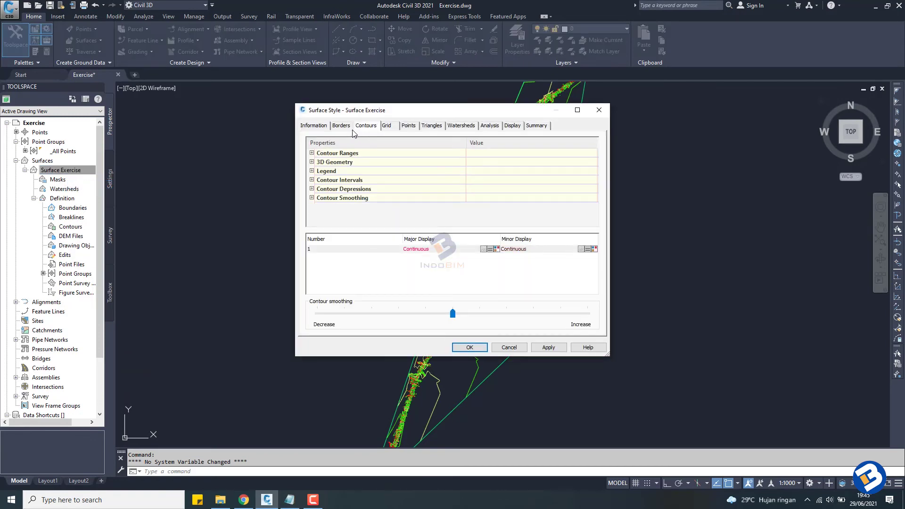
left_click(312, 180)
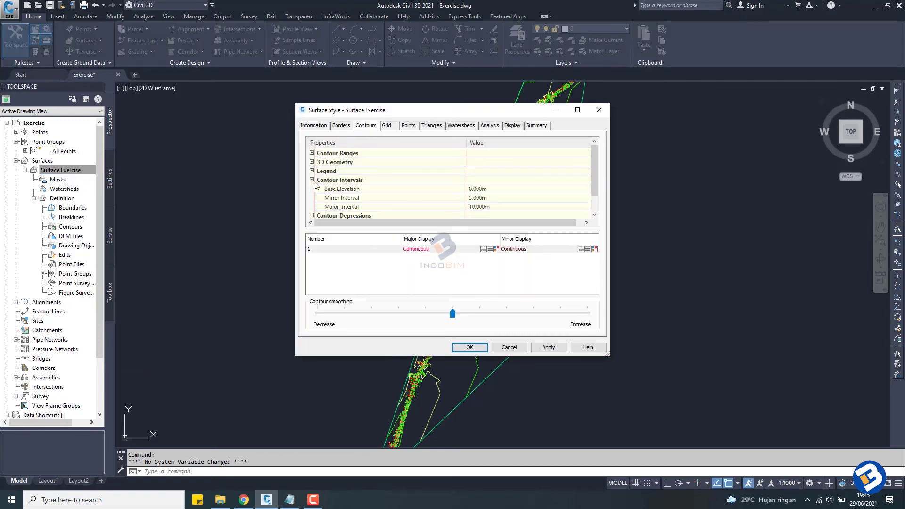
left_click(473, 198)
type("1")
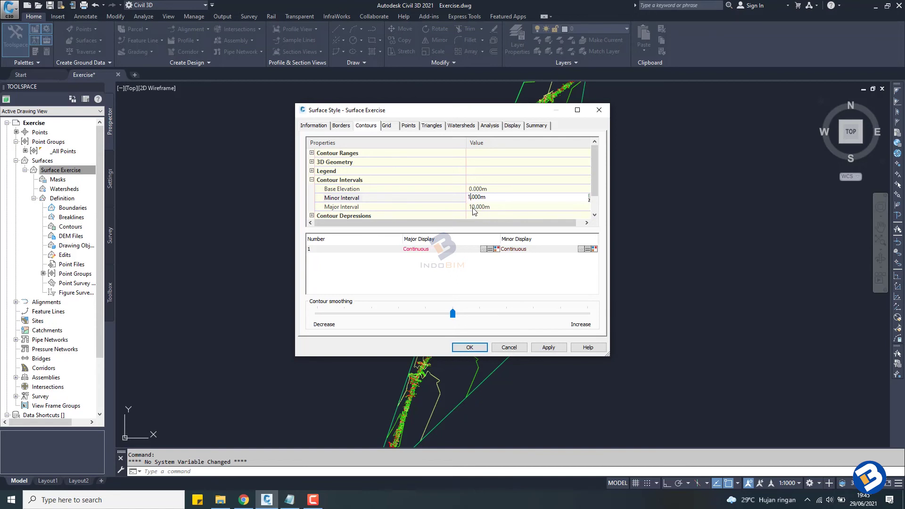
double_click(474, 210)
type("2")
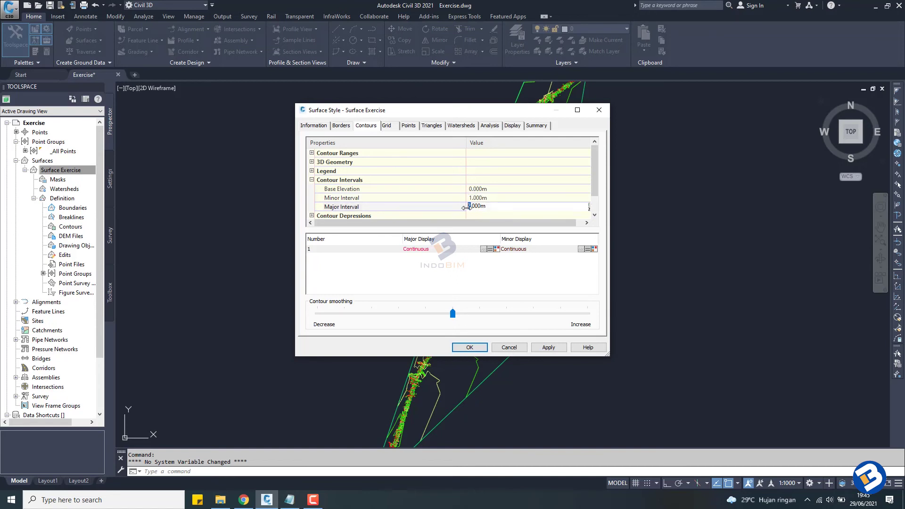
left_click(509, 183)
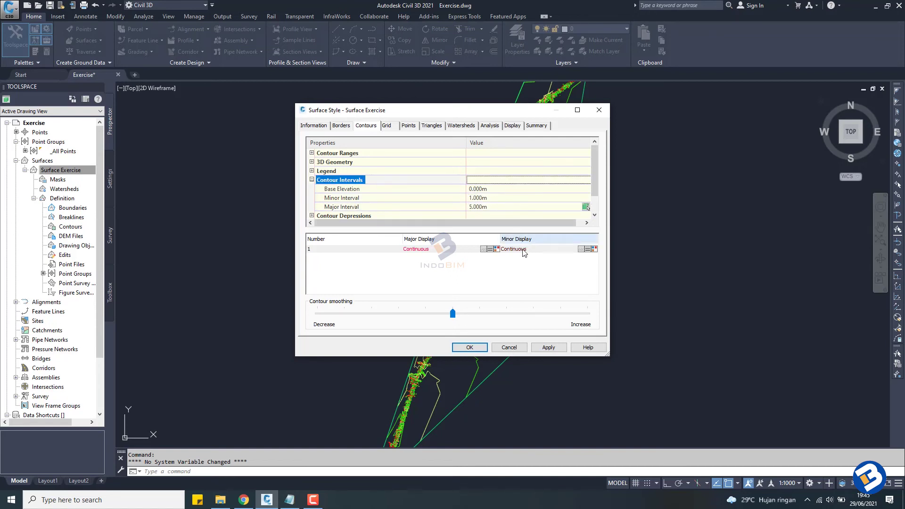
left_click(548, 346)
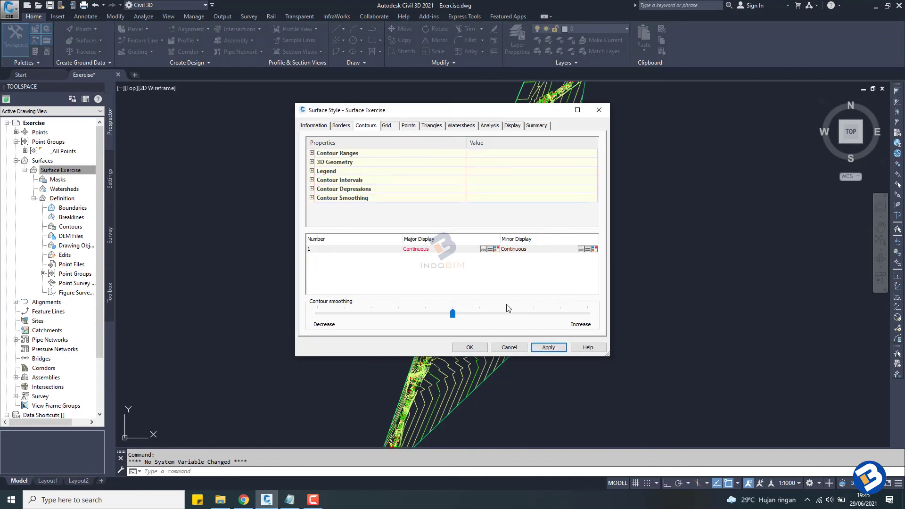
left_click(470, 348)
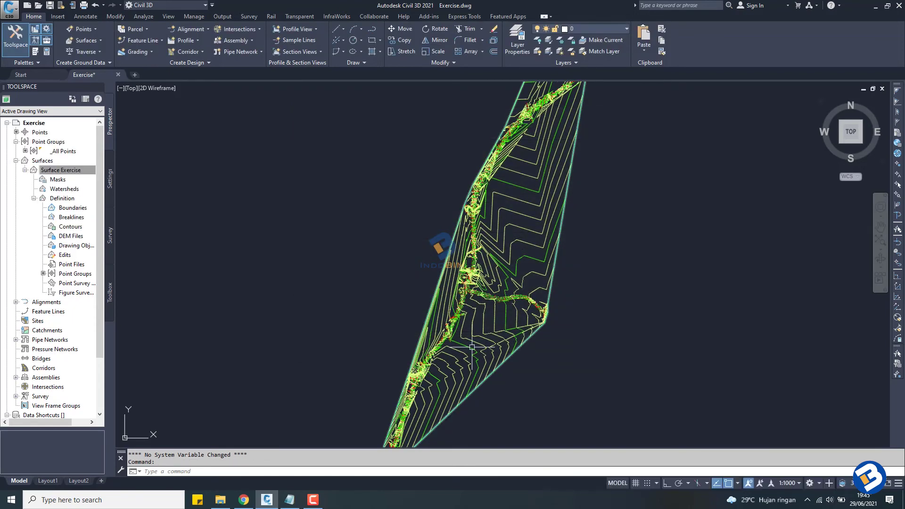
scroll(468, 320, "up", 2)
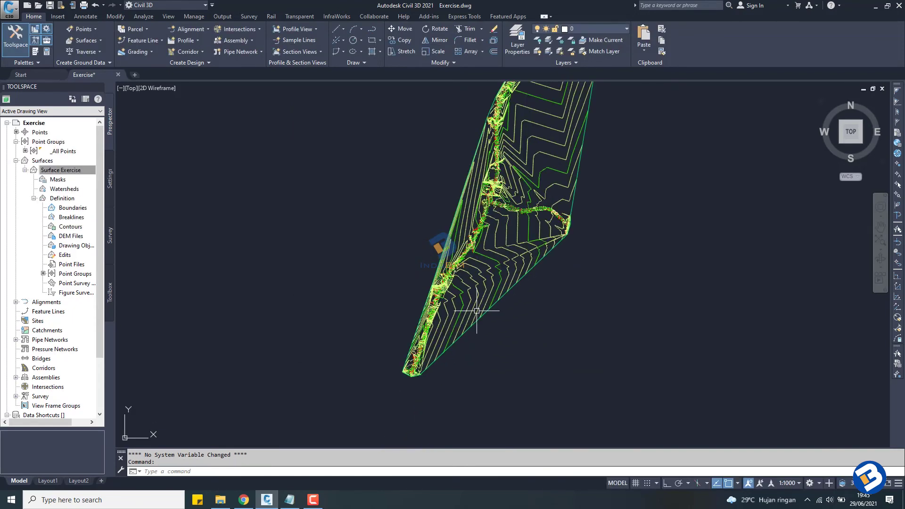
scroll(460, 307, "up", 2)
scroll(491, 250, "down", 3)
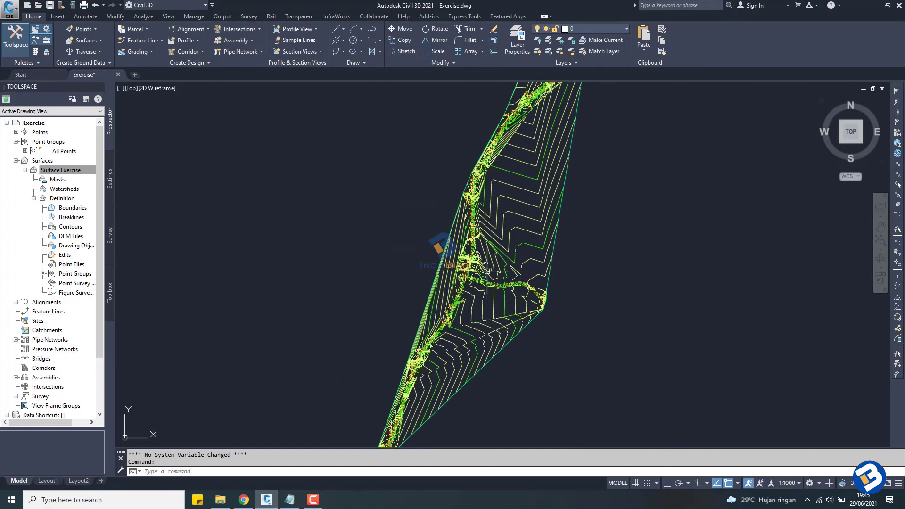
middle_click_drag(477, 286, 487, 268)
scroll(460, 277, "up", 1)
scroll(460, 277, "up", 2)
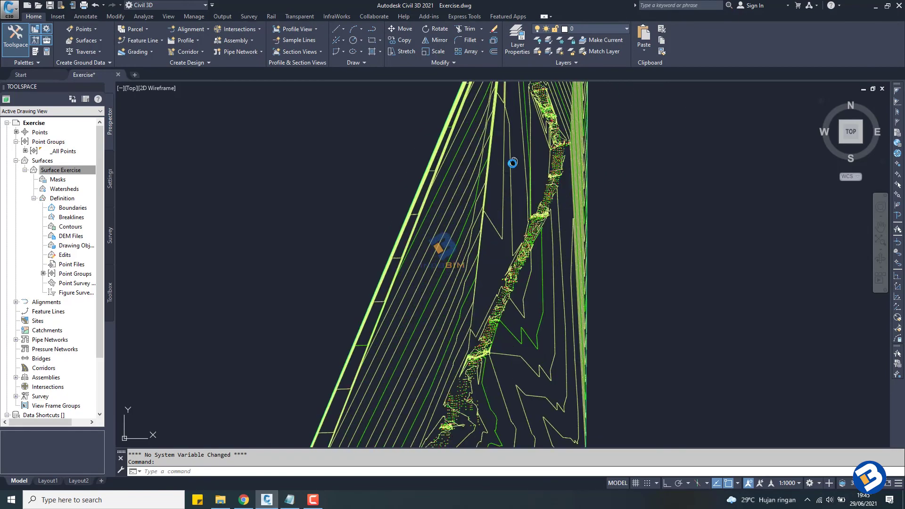
scroll(460, 277, "up", 2)
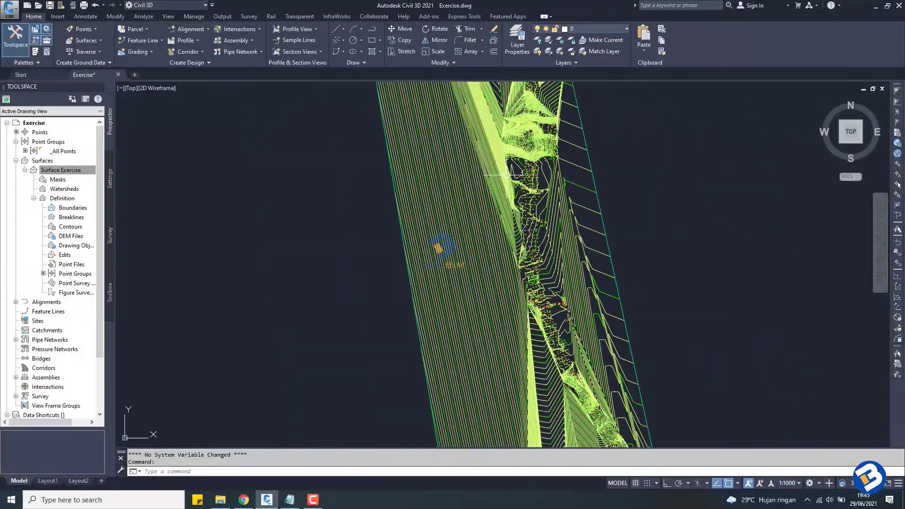
scroll(560, 188, "up", 2)
scroll(560, 188, "up", 2)
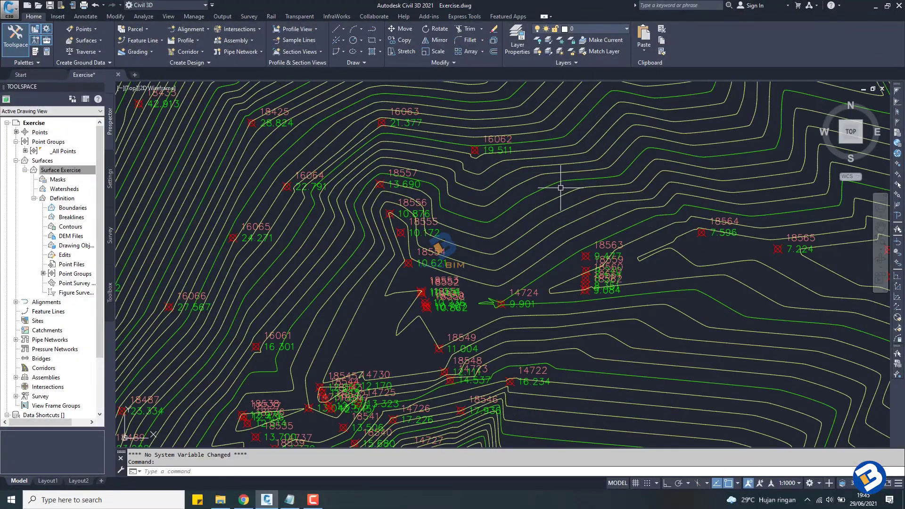
scroll(560, 187, "down", 3)
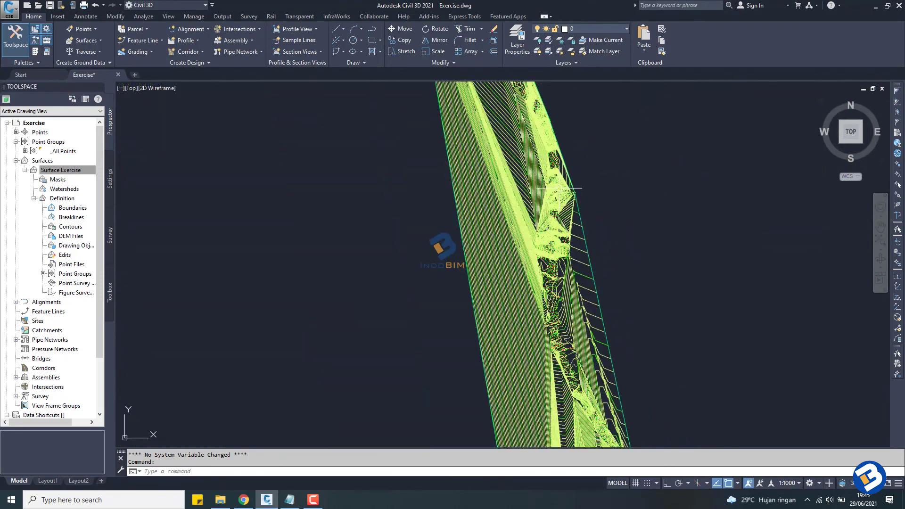
right_click(64, 174)
Change the surface style's contour intervals to 2.000m major and 1.000m minor, then apply.
left_click(91, 185)
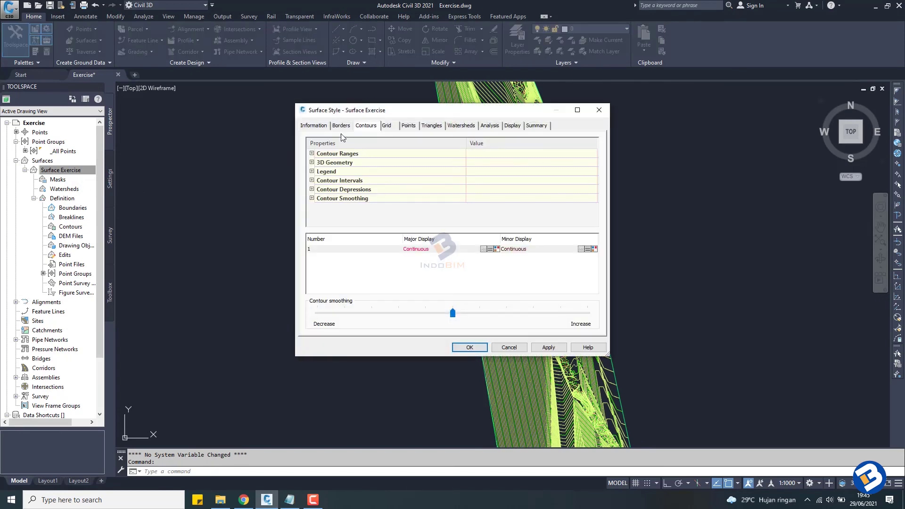
left_click(312, 181)
left_click(471, 208)
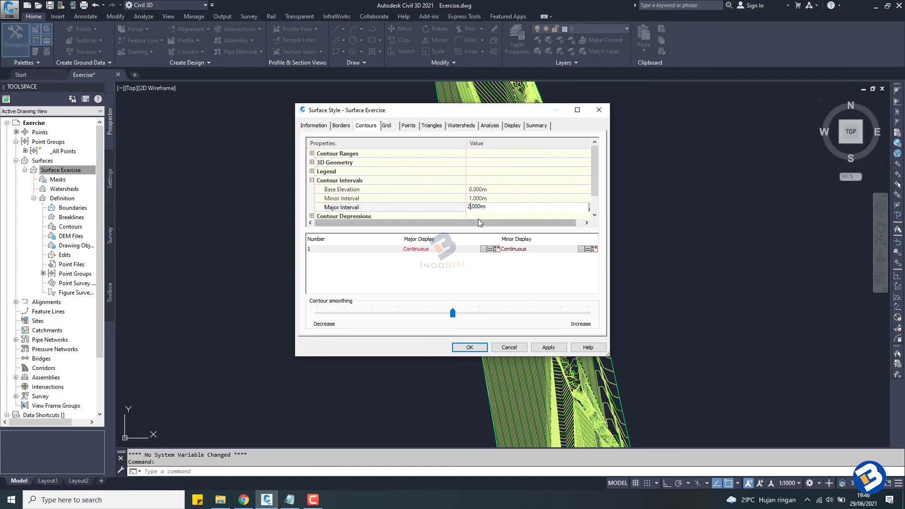
left_click(495, 199)
left_click(548, 348)
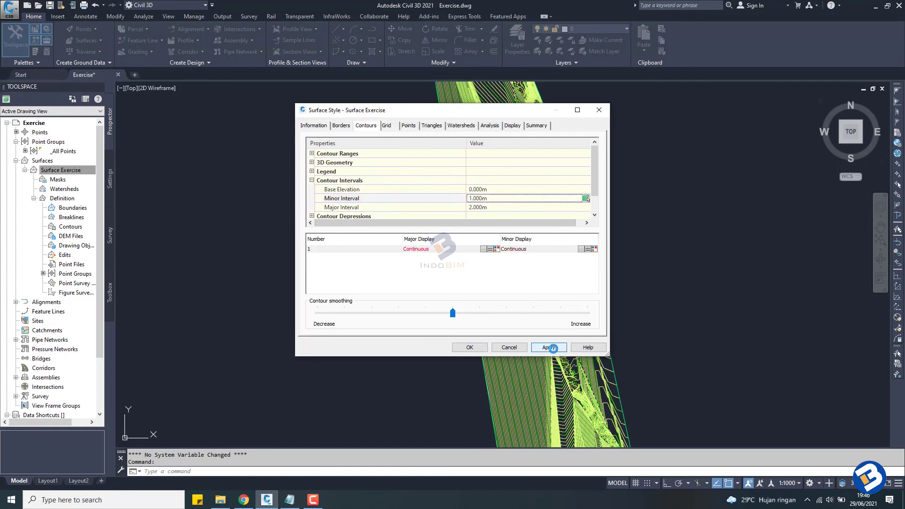
left_click(470, 348)
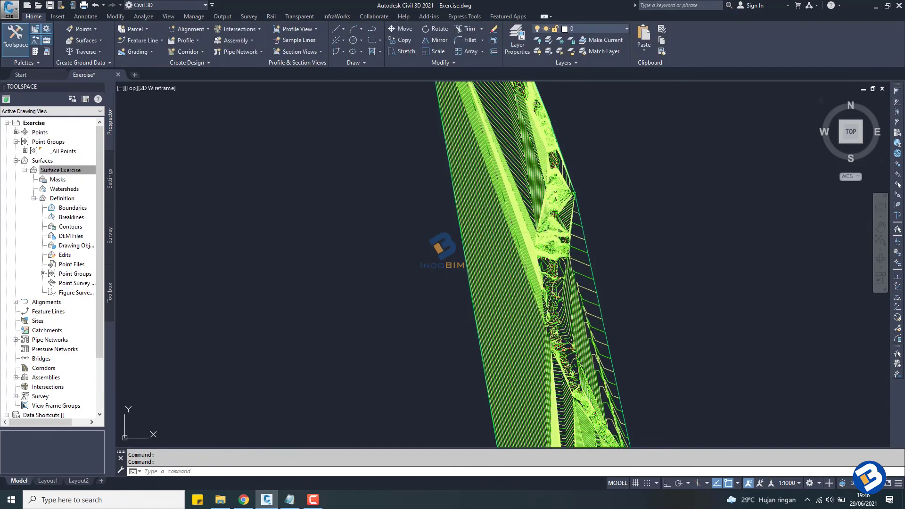
scroll(459, 326, "down", 2)
scroll(466, 328, "down", 2)
scroll(467, 328, "down", 2)
scroll(467, 329, "down", 1)
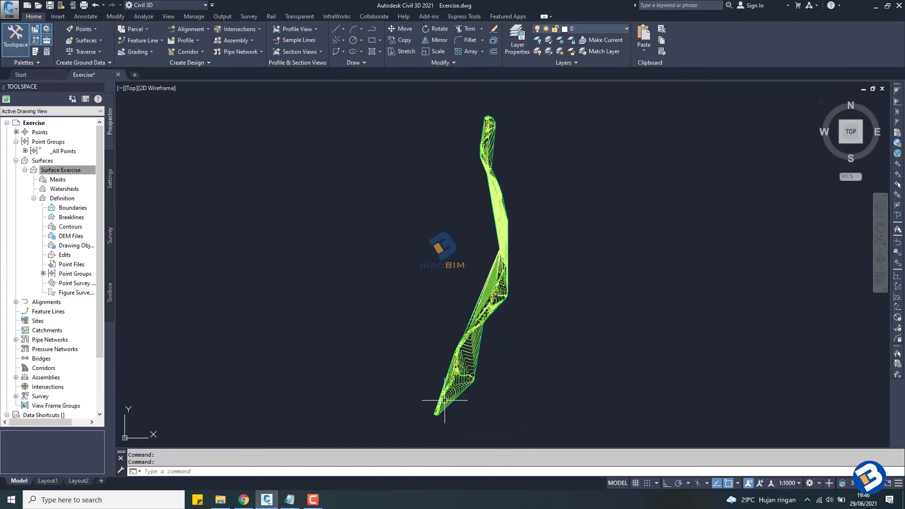
scroll(444, 406, "up", 5)
scroll(444, 392, "up", 4)
scroll(445, 384, "down", 1)
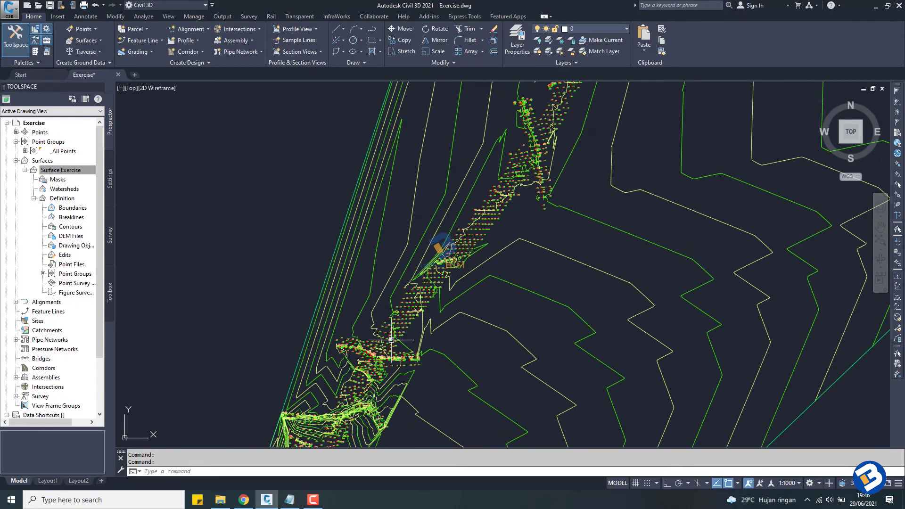
scroll(424, 330, "down", 3)
mouse_move(418, 320)
middle_mouse_down("shift")
mouse_move(448, 266)
mouse_move(436, 245)
mouse_move(452, 264)
mouse_move(429, 225)
mouse_move(437, 217)
middle_mouse_up("shift")
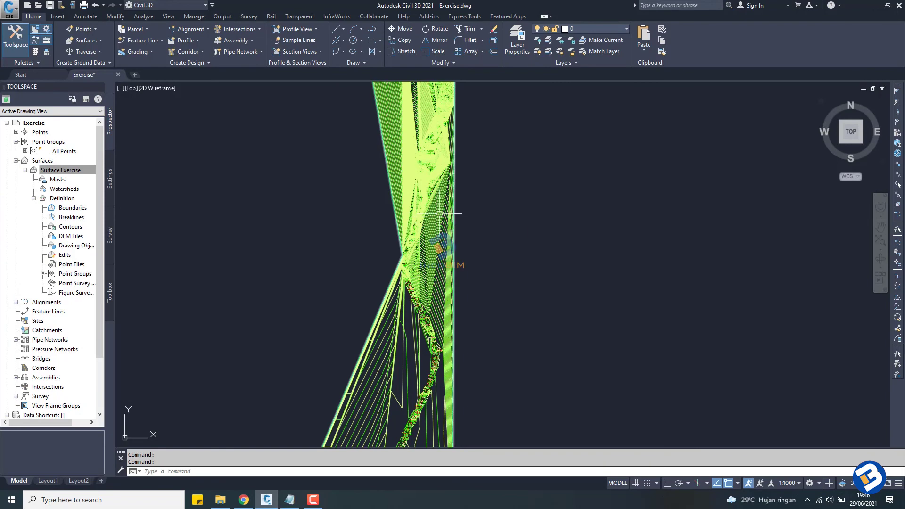
middle_click_drag(465, 196, 480, 222, "shift")
scroll(446, 323, "up", 2)
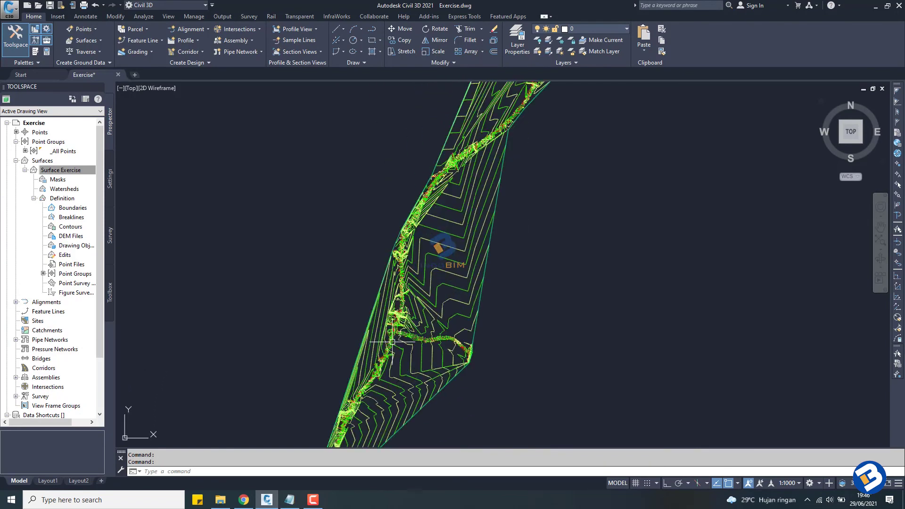
scroll(464, 333, "up", 2)
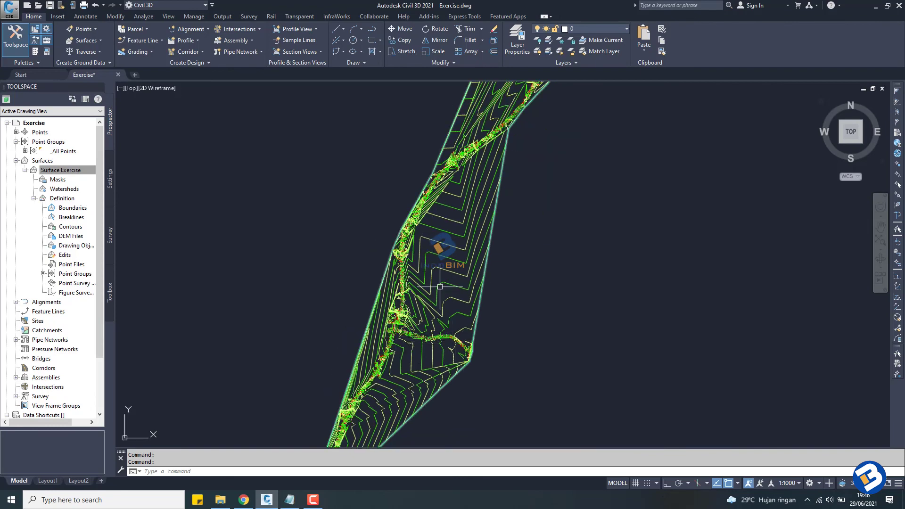
mouse_move(452, 234)
middle_mouse_down("shift")
mouse_move(476, 202)
mouse_move(455, 283)
mouse_move(443, 226)
mouse_move(450, 175)
mouse_move(461, 260)
middle_mouse_up("shift")
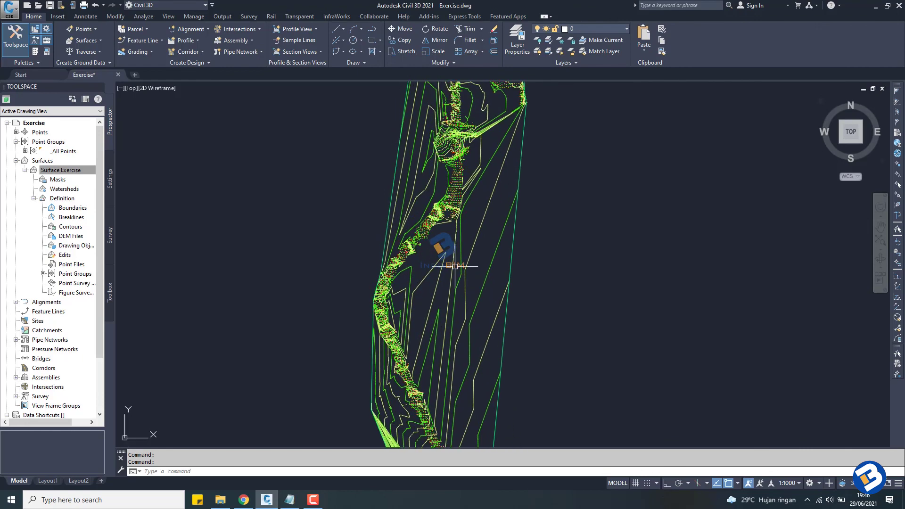
scroll(434, 242, "up", 3)
scroll(440, 238, "up", 2)
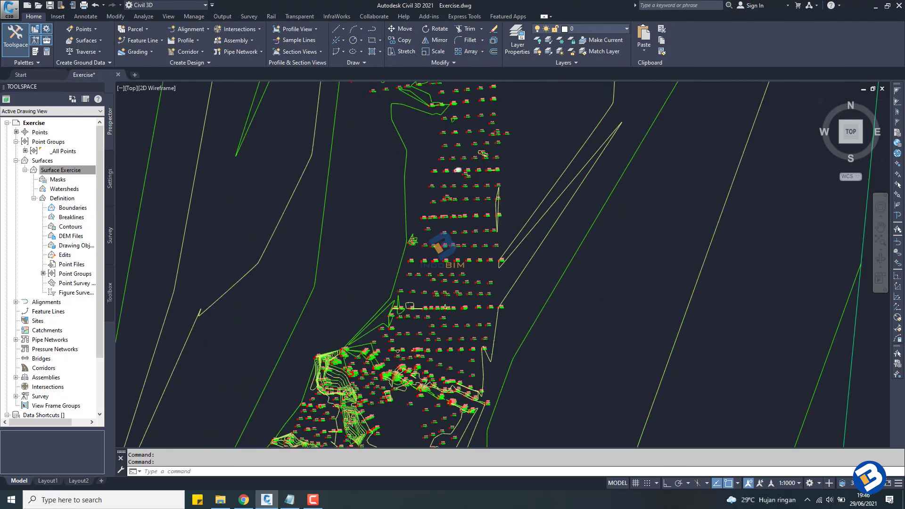
scroll(440, 247, "down", 4)
mouse_move(440, 247)
middle_mouse_down()
mouse_move(456, 267)
mouse_move(434, 246)
mouse_move(450, 317)
mouse_move(458, 218)
middle_mouse_up()
middle_click_drag(425, 386, 418, 389, "shift")
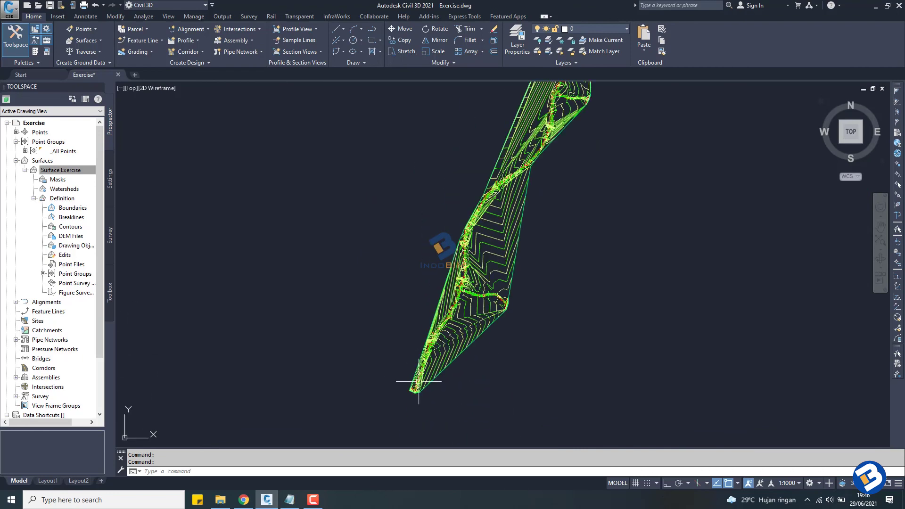
scroll(418, 389, "up", 3)
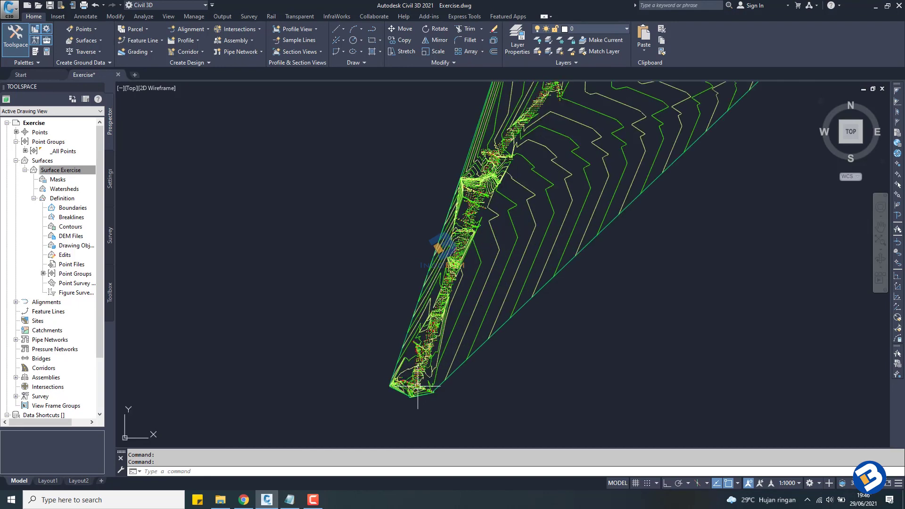
scroll(448, 385, "up", 2)
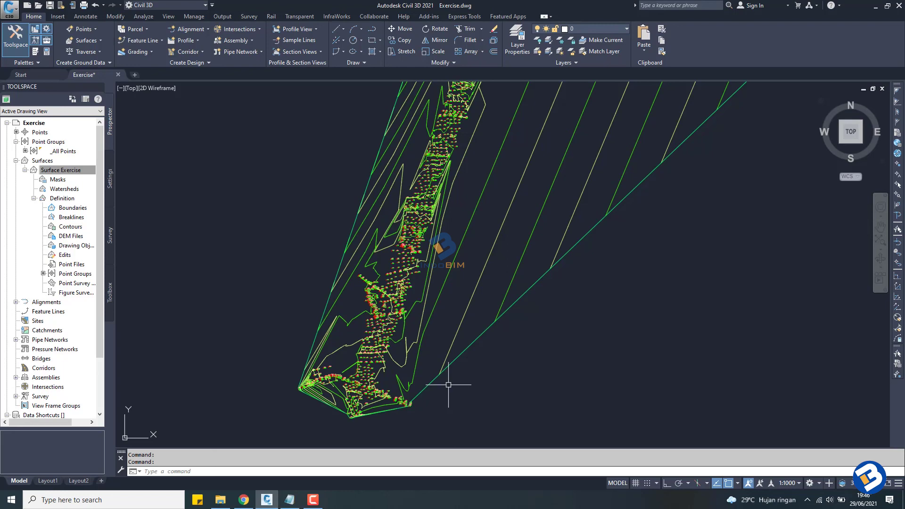
scroll(434, 252, "up", 1)
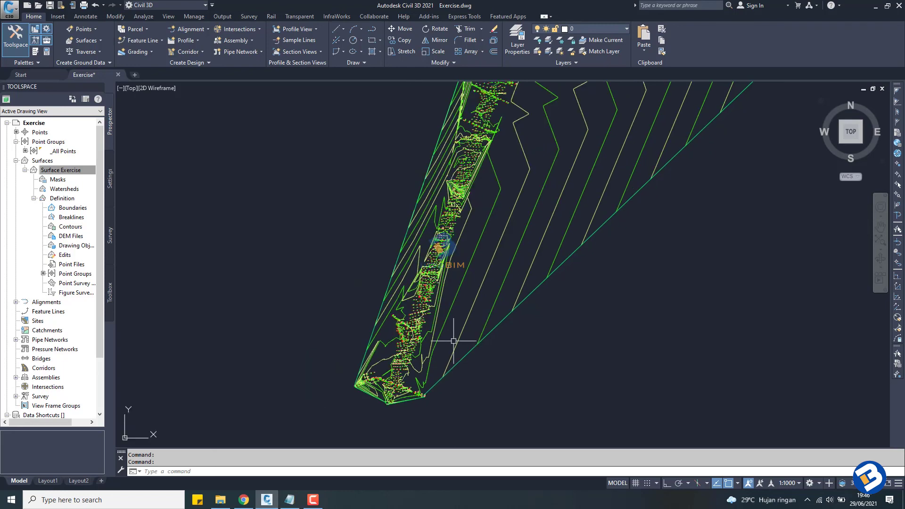
scroll(406, 363, "up", 1)
scroll(406, 354, "down", 2)
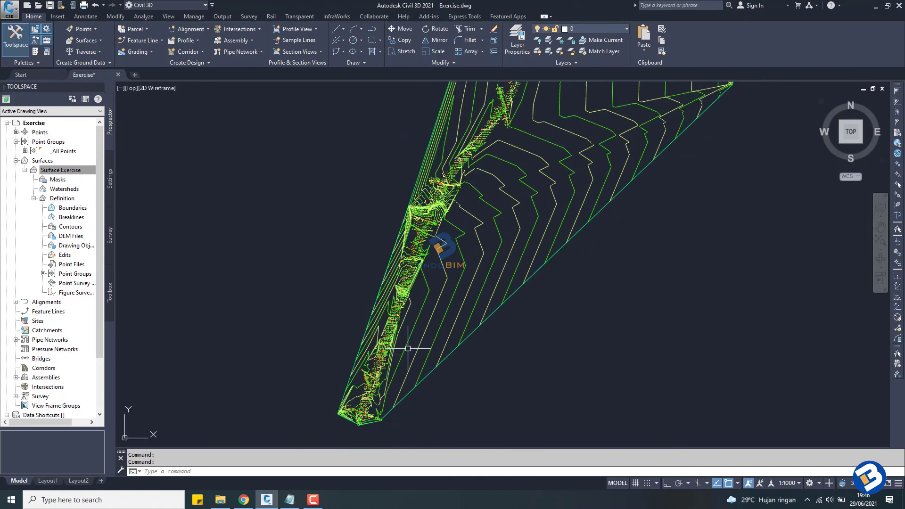
middle_click_drag(424, 283, 409, 323)
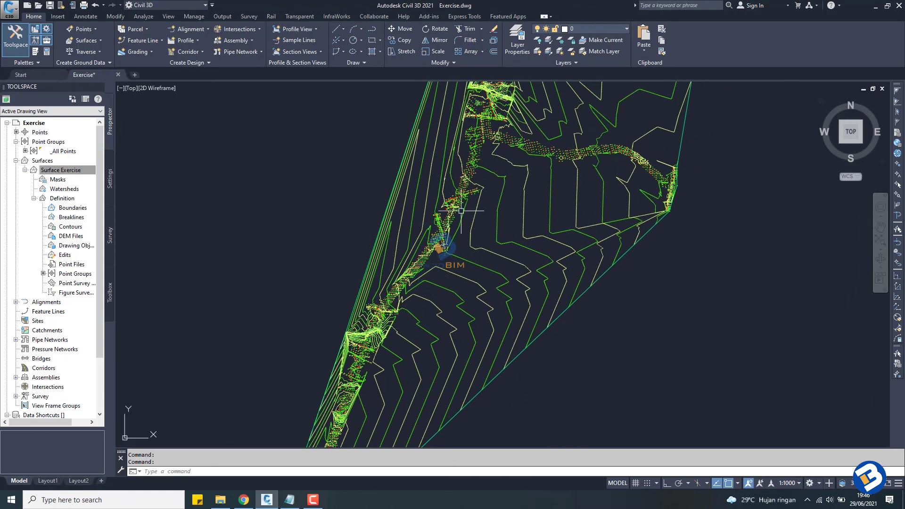
scroll(461, 197, "up", 2)
scroll(464, 196, "up", 1)
middle_click_drag(465, 196, 434, 298)
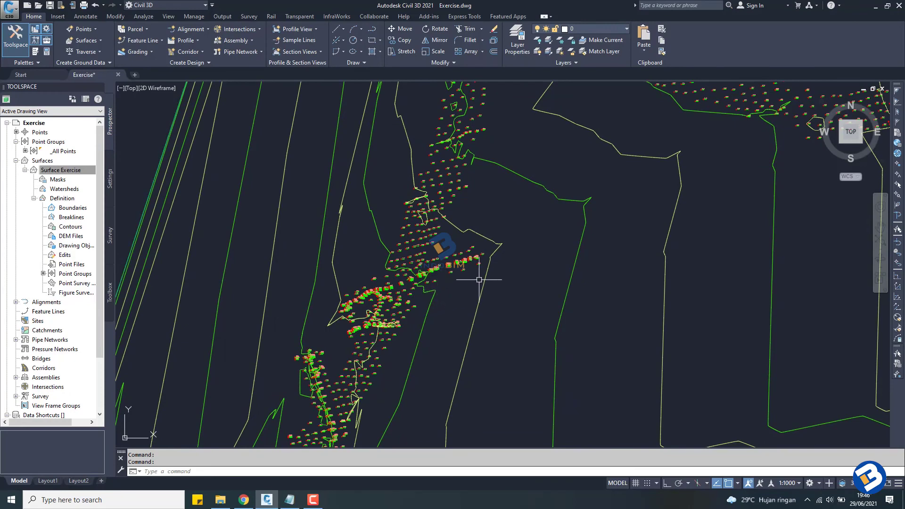
middle_click_drag(468, 197, 441, 325)
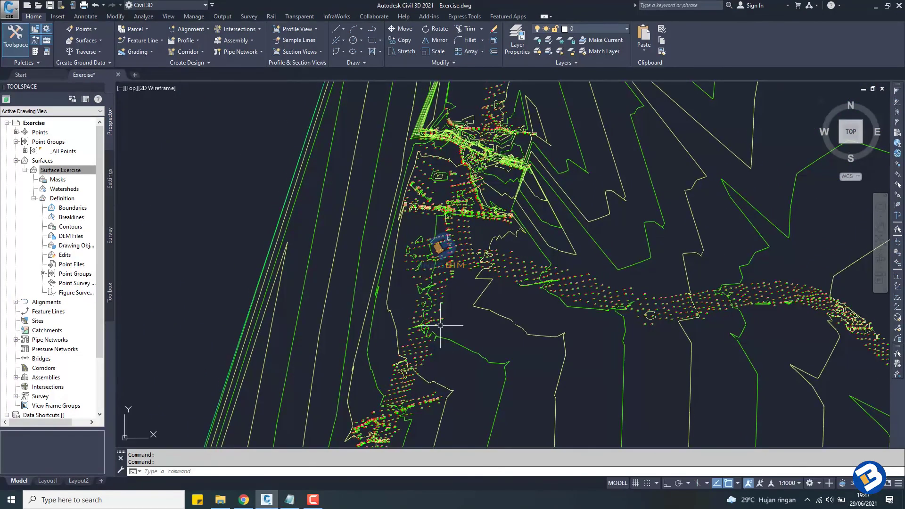